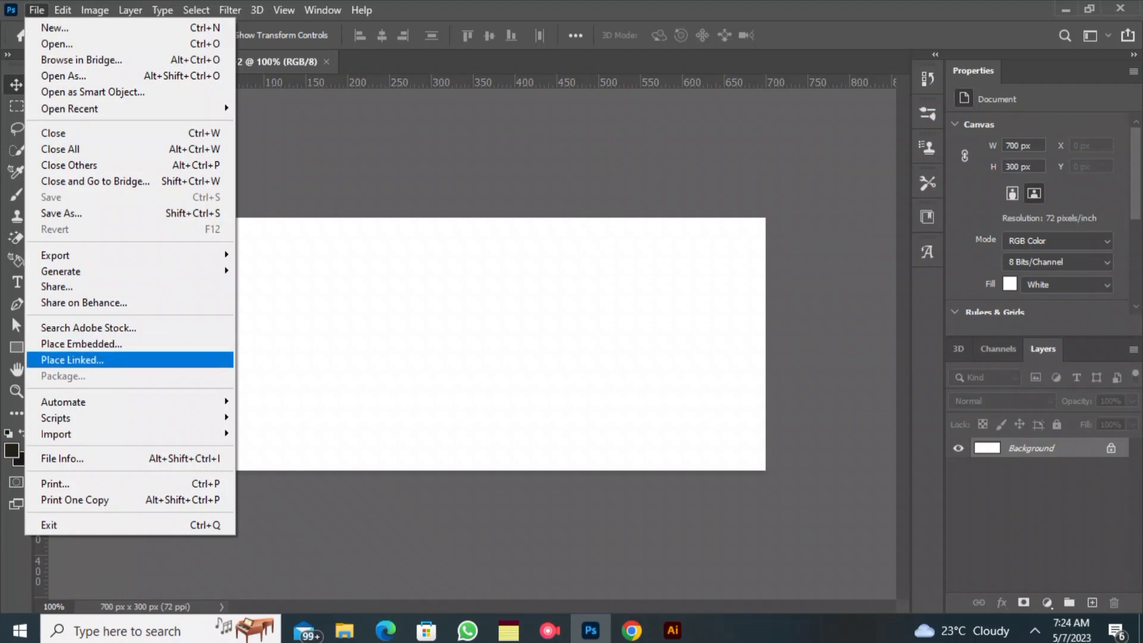
# - Place 4_10sr-nw as a linked image, scale the honey jar to about 141 × 200 px and position it on the canvas's right side
pyautogui.click(72, 360)
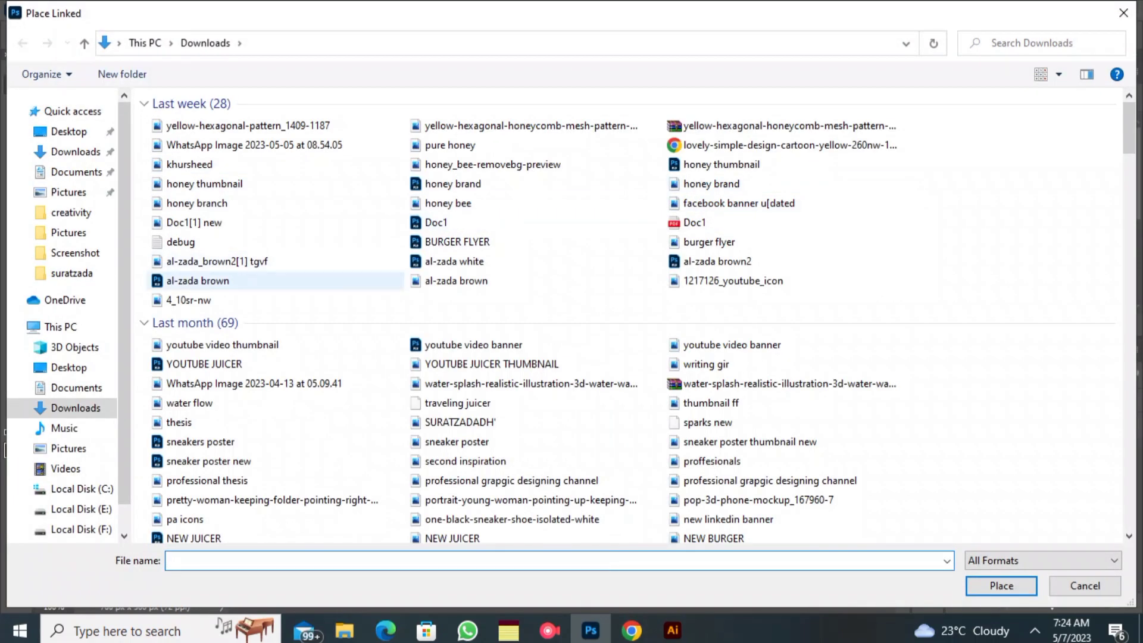
pyautogui.doubleClick(188, 300)
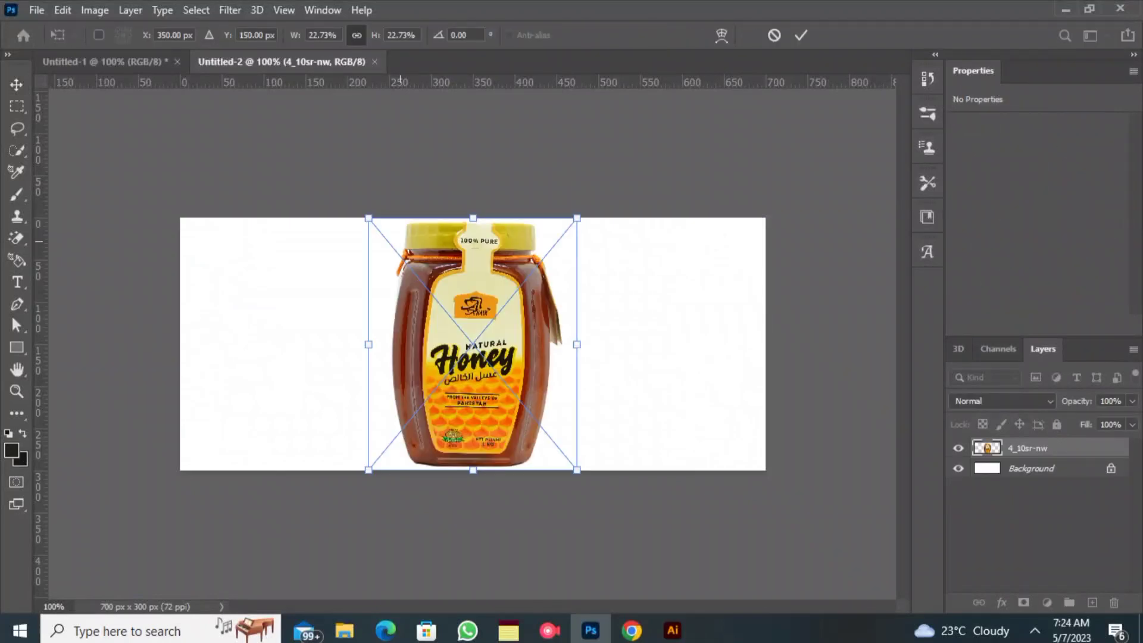
pyautogui.moveTo(368, 218); pyautogui.dragTo(433, 296)
pyautogui.moveTo(492, 351); pyautogui.dragTo(608, 301)
pyautogui.click(800, 35)
pyautogui.click(649, 301)
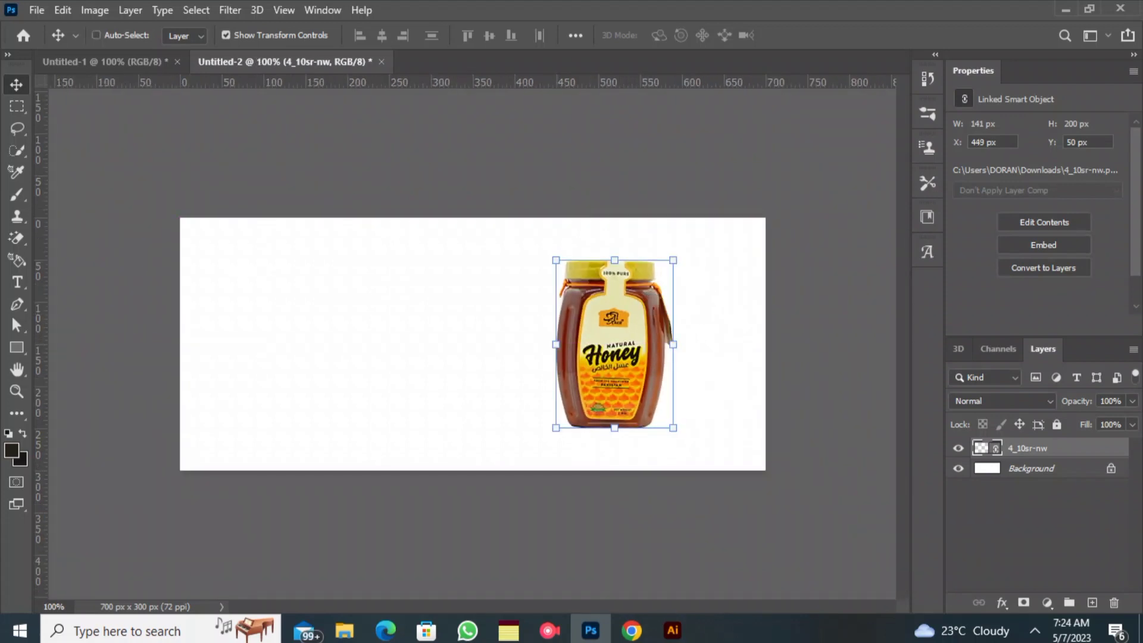
# - Duplicate the honey jar layer twice and offset one copy to each side of the original so the jars overlap
pyautogui.hotkey('ctrl', 'j')
pyautogui.hotkey('ctrl', 'j')
pyautogui.moveTo(608, 300); pyautogui.dragTo(650, 300)
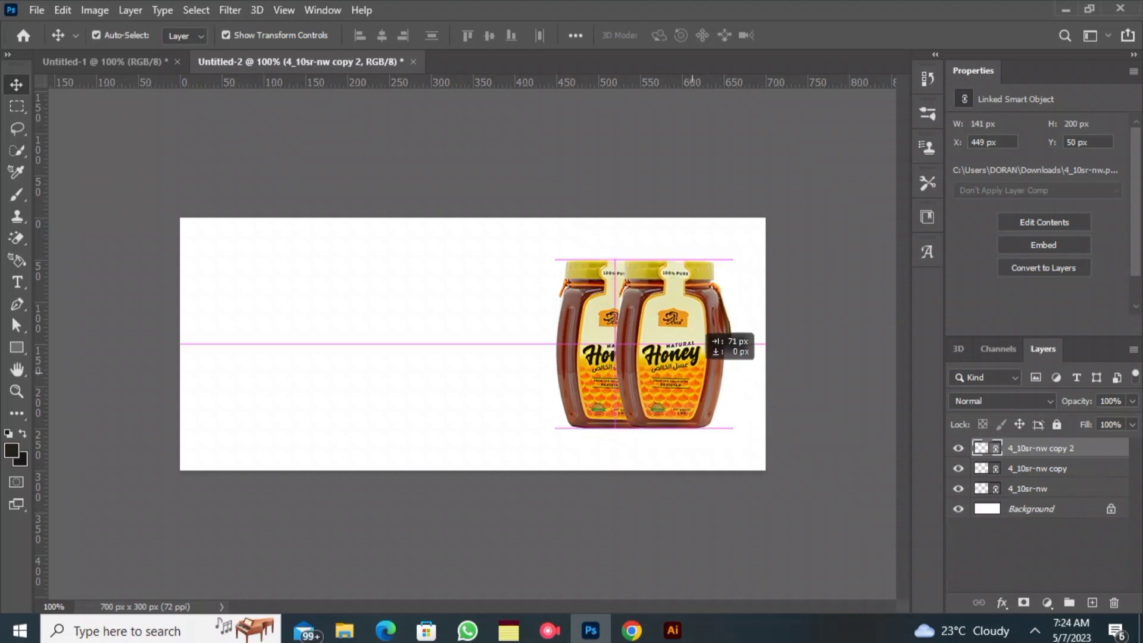
pyautogui.moveTo(699, 328); pyautogui.dragTo(699, 328)
pyautogui.moveTo(598, 325); pyautogui.dragTo(506, 324)
# - Move the original jar to the far right and restack the layers so the leftmost jar is in front and the original is behind
pyautogui.moveTo(1037, 489); pyautogui.dragTo(1039, 441)
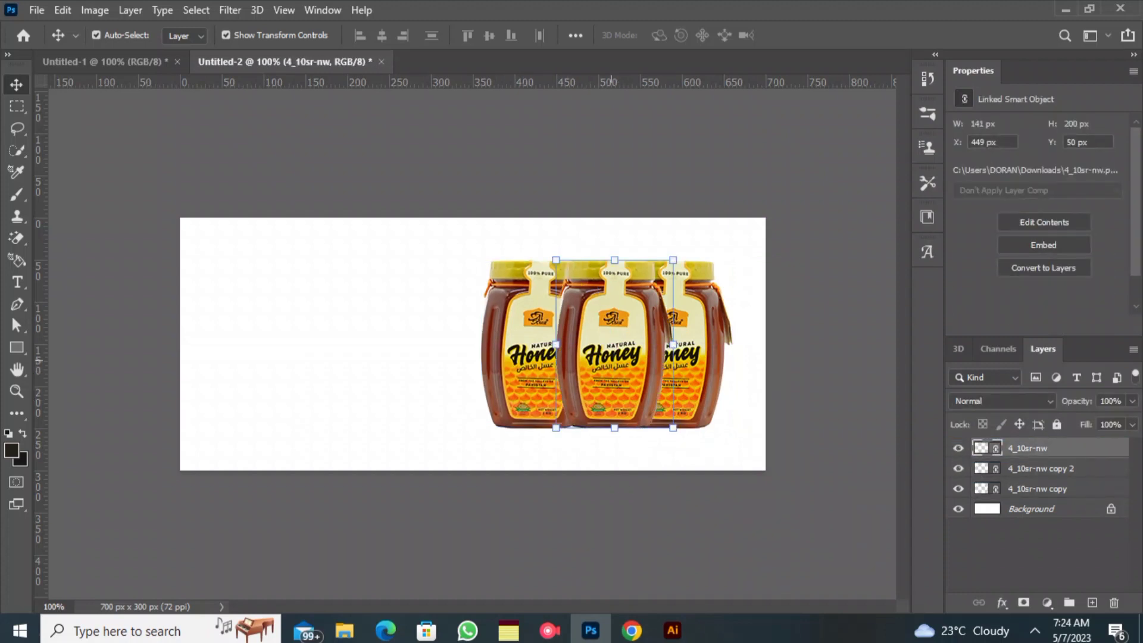
pyautogui.moveTo(611, 360); pyautogui.dragTo(746, 360)
pyautogui.moveTo(1039, 446); pyautogui.dragTo(1038, 488)
pyautogui.moveTo(583, 319); pyautogui.dragTo(626, 322)
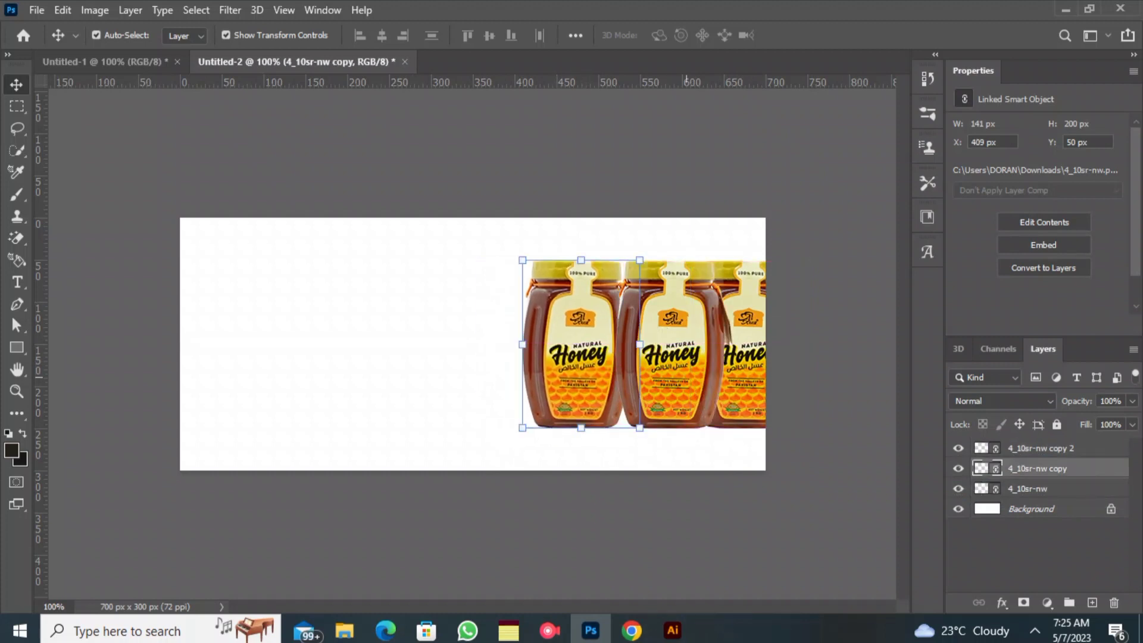
pyautogui.click(687, 377)
pyautogui.moveTo(1040, 448); pyautogui.dragTo(1040, 473)
# - Scale the three honey jars together to 83% and move them fully inside the canvas, centred vertically on the right side
pyautogui.click(470, 389)
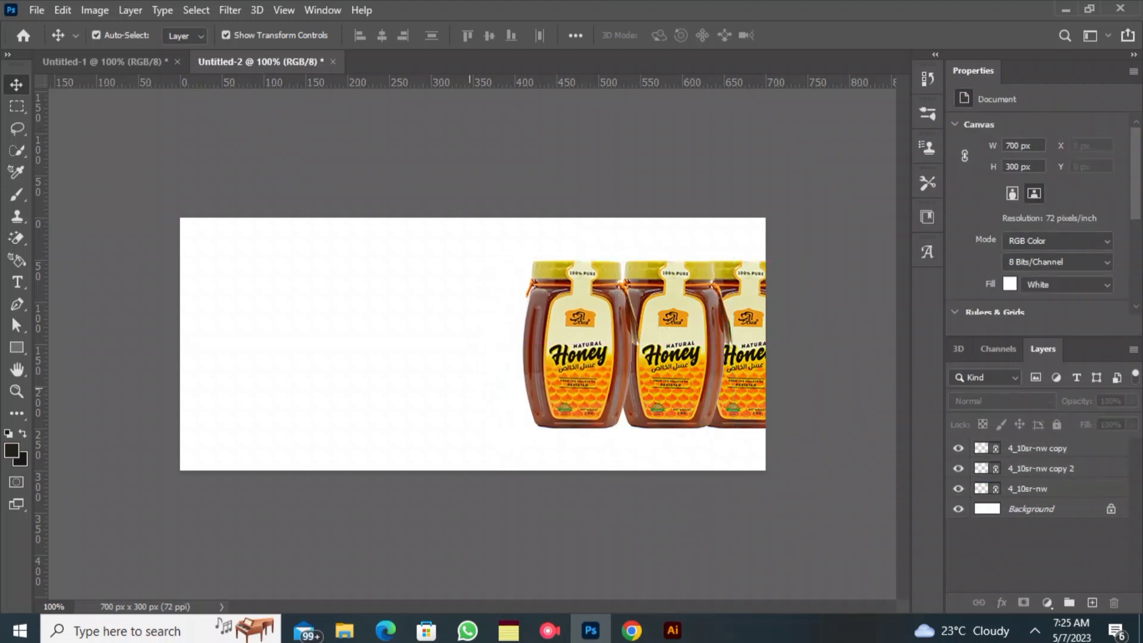
pyautogui.moveTo(470, 389); pyautogui.dragTo(694, 343)
pyautogui.moveTo(808, 260); pyautogui.dragTo(759, 288)
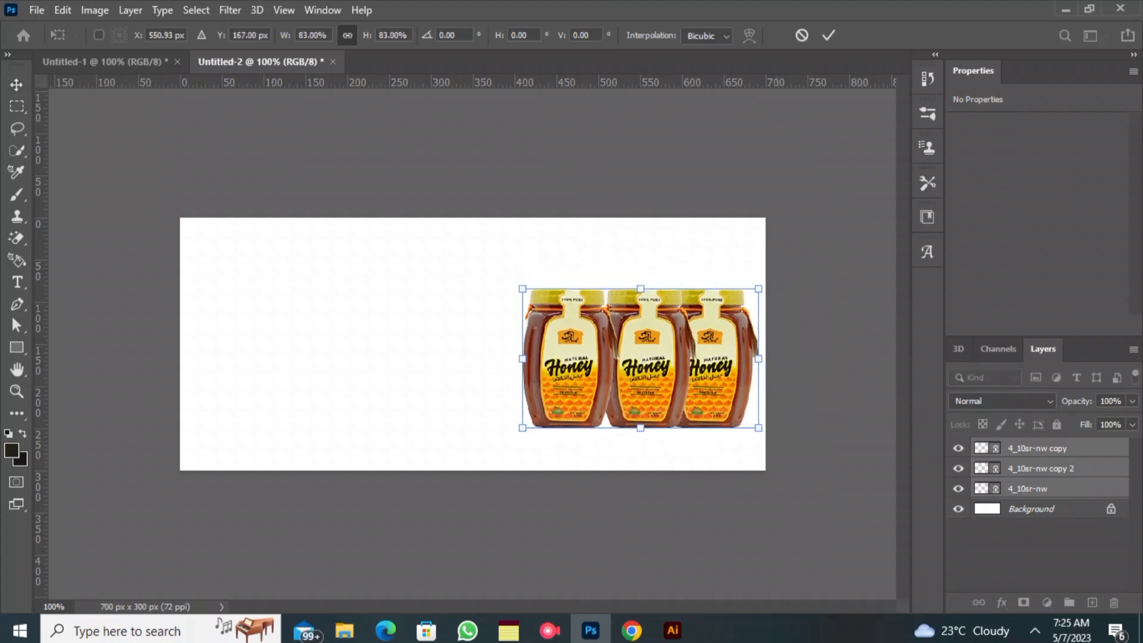
pyautogui.moveTo(662, 383); pyautogui.dragTo(650, 371)
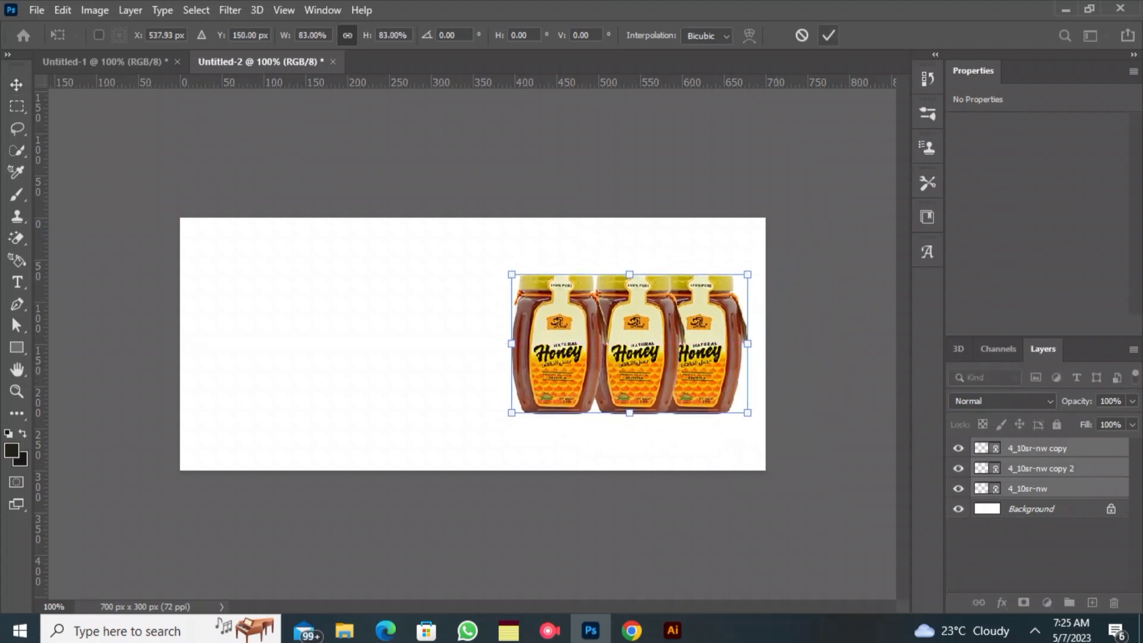
pyautogui.click(828, 35)
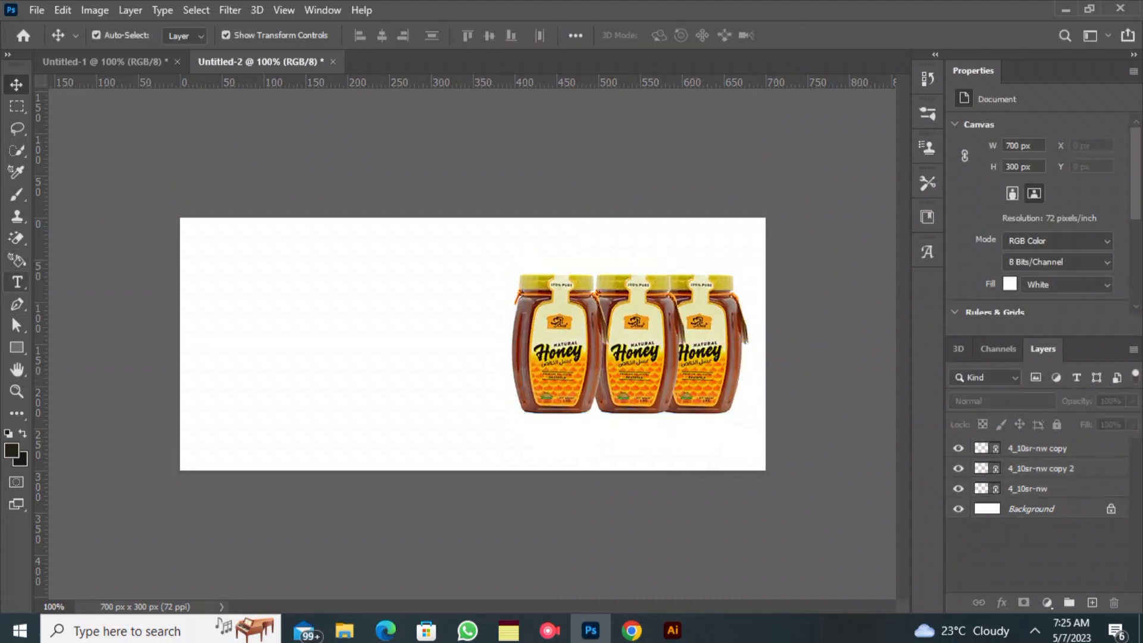
pyautogui.press('t')
pyautogui.press('v')
pyautogui.click(1047, 603)
pyautogui.click(1041, 303)
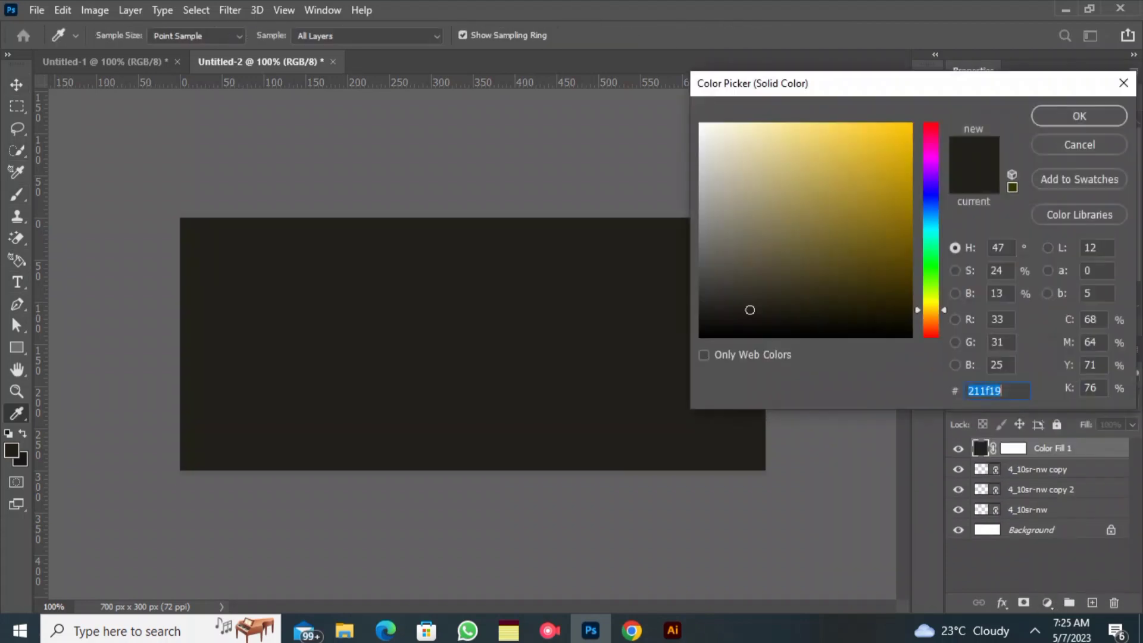
pyautogui.click(1079, 145)
# - Add a gradient fill layer directly above the Background and set the gradient's transparent end stop to 100% opacity
pyautogui.click(1038, 508)
pyautogui.click(1046, 602)
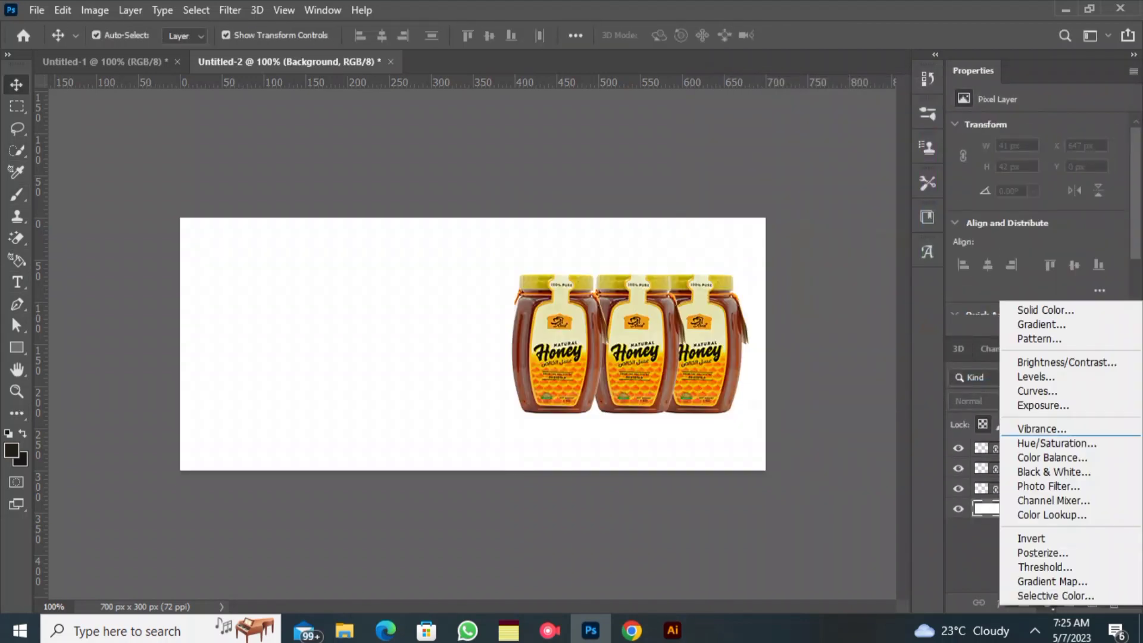
pyautogui.click(1040, 324)
pyautogui.click(816, 116)
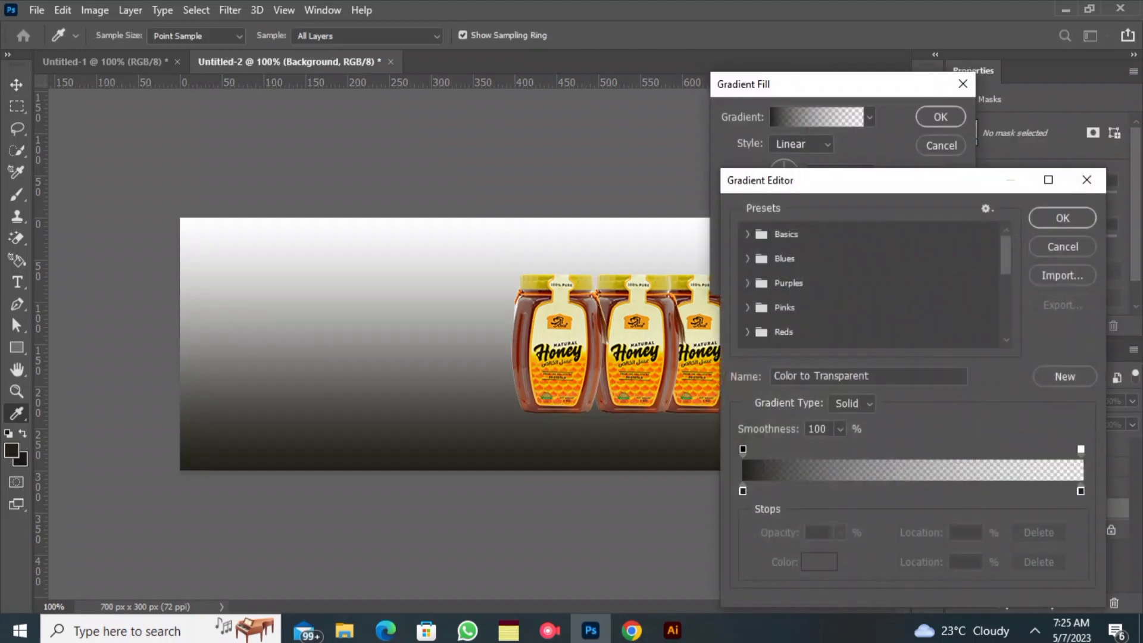
pyautogui.click(1080, 449)
pyautogui.moveTo(780, 532); pyautogui.dragTo(845, 532)
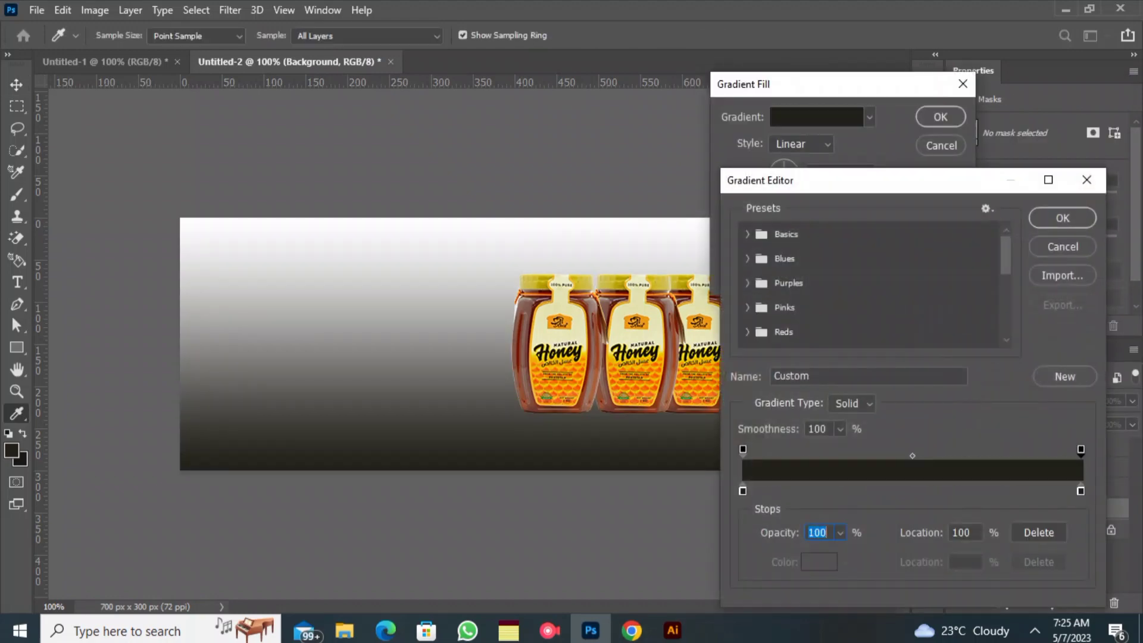
# - Set the gradient's starting colour stop to f19505
pyautogui.doubleClick(742, 490)
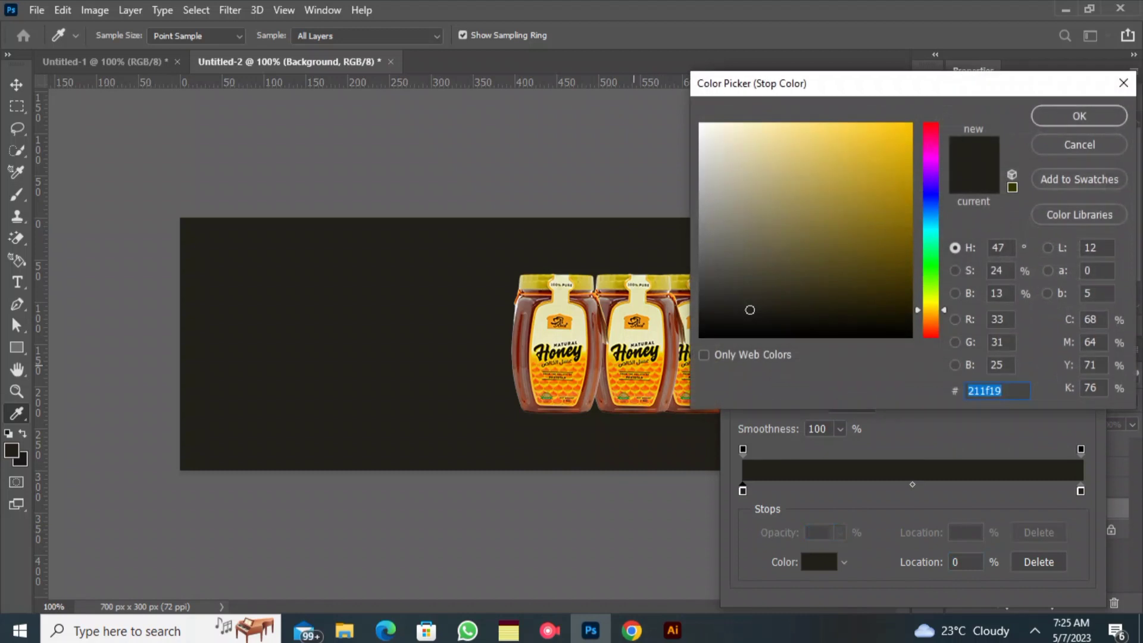
pyautogui.write('f19505')
pyautogui.press('Return')
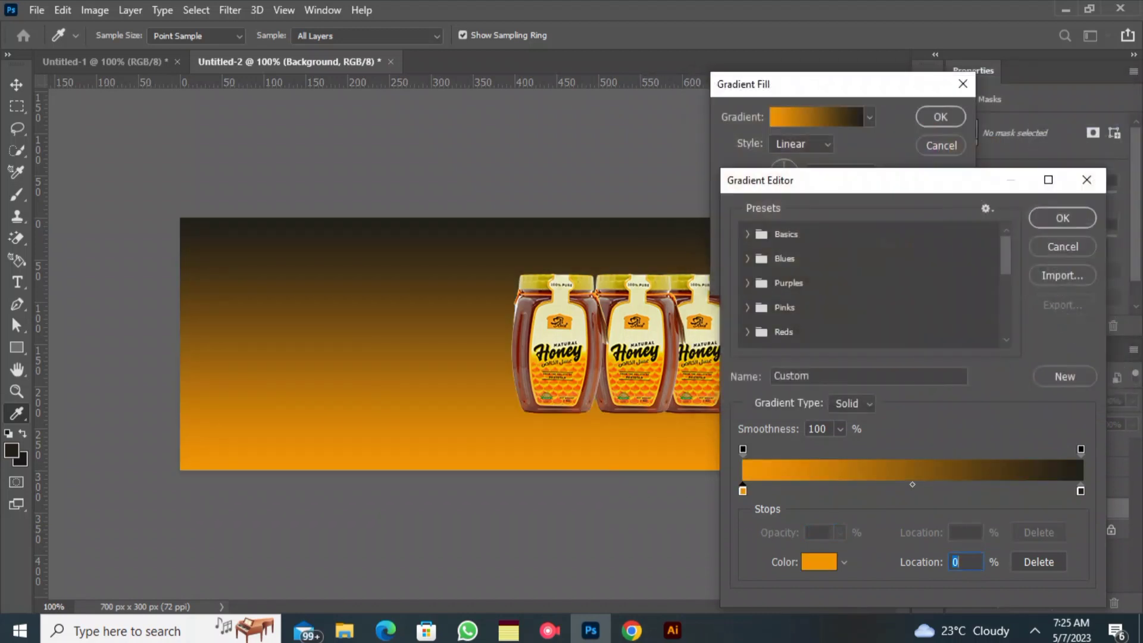
# - Sample dark brown 7d3219 from the honey jar for the gradient's end colour stop and apply the gradient fill
pyautogui.doubleClick(1080, 490)
pyautogui.click(524, 354)
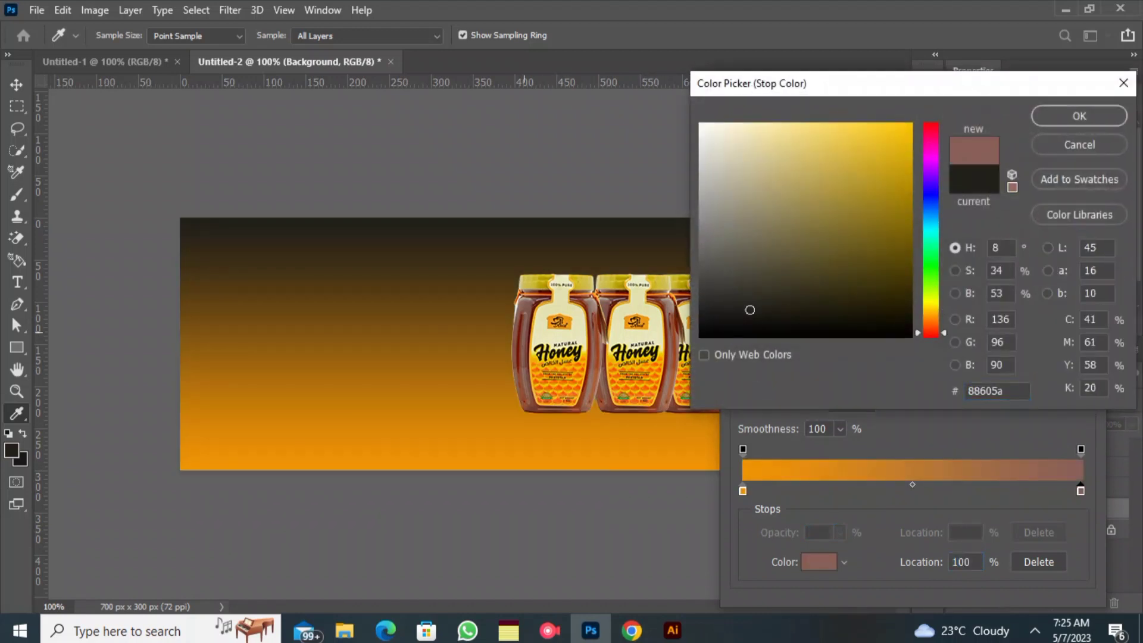
pyautogui.click(526, 361)
pyautogui.click(524, 361)
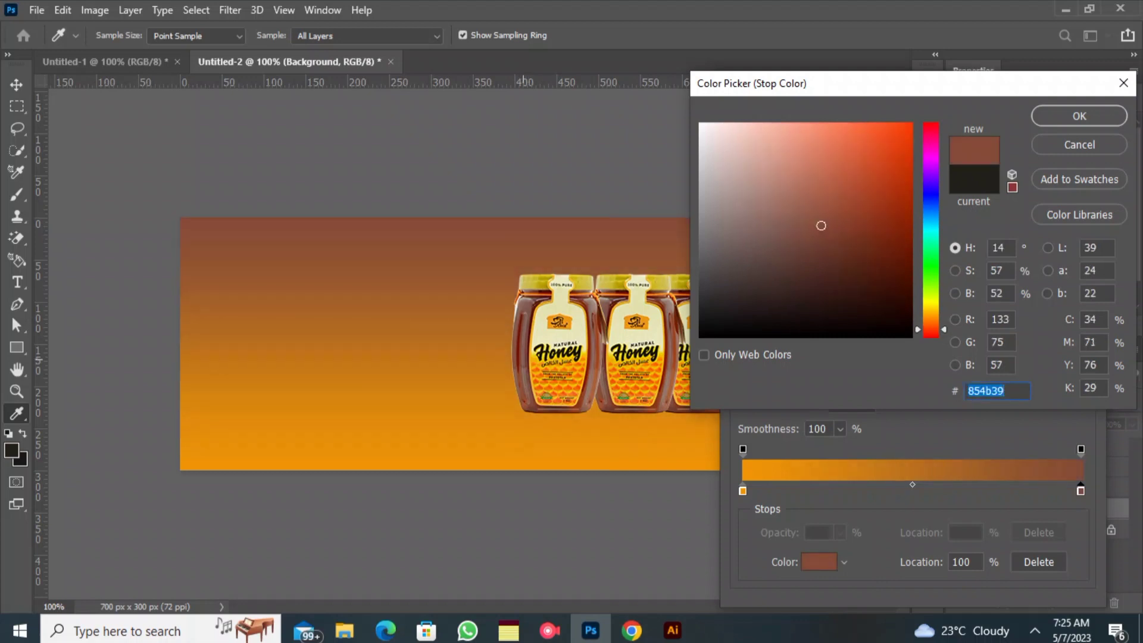
pyautogui.click(520, 362)
pyautogui.click(519, 363)
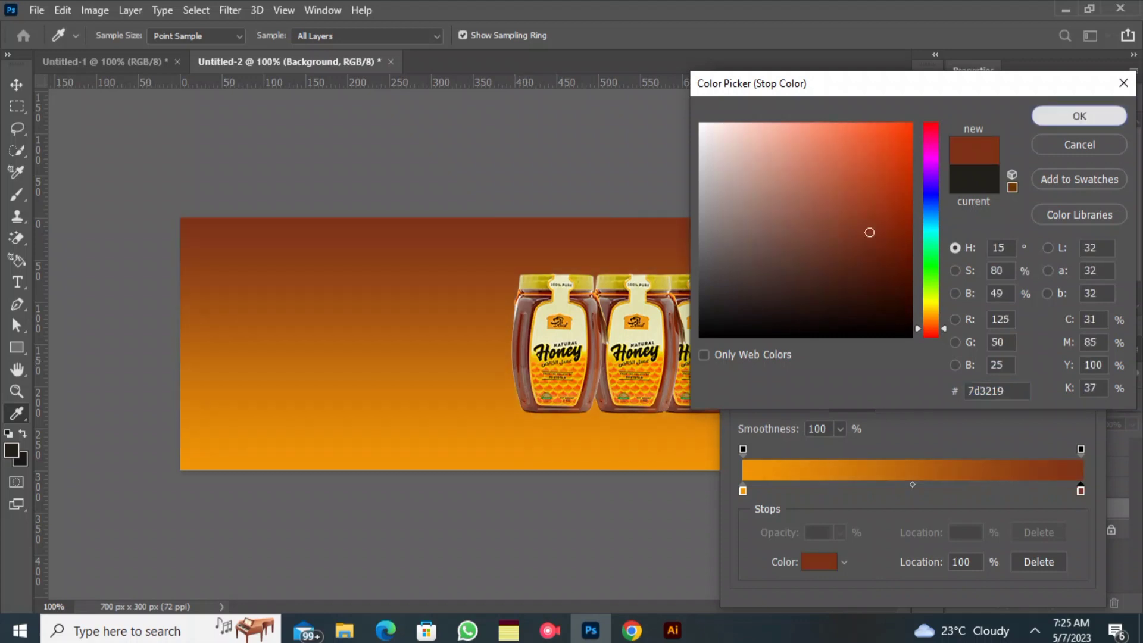
pyautogui.press('Return')
pyautogui.press('Return')
pyautogui.press('Return')
# - Enlarge the three honey jars together to about 107.7% and keep them centred vertically on the canvas's right side
pyautogui.moveTo(456, 356); pyautogui.dragTo(749, 342)
pyautogui.moveTo(837, 359); pyautogui.dragTo(452, 359)
pyautogui.moveTo(511, 274); pyautogui.dragTo(492, 266)
pyautogui.moveTo(639, 330); pyautogui.dragTo(638, 337)
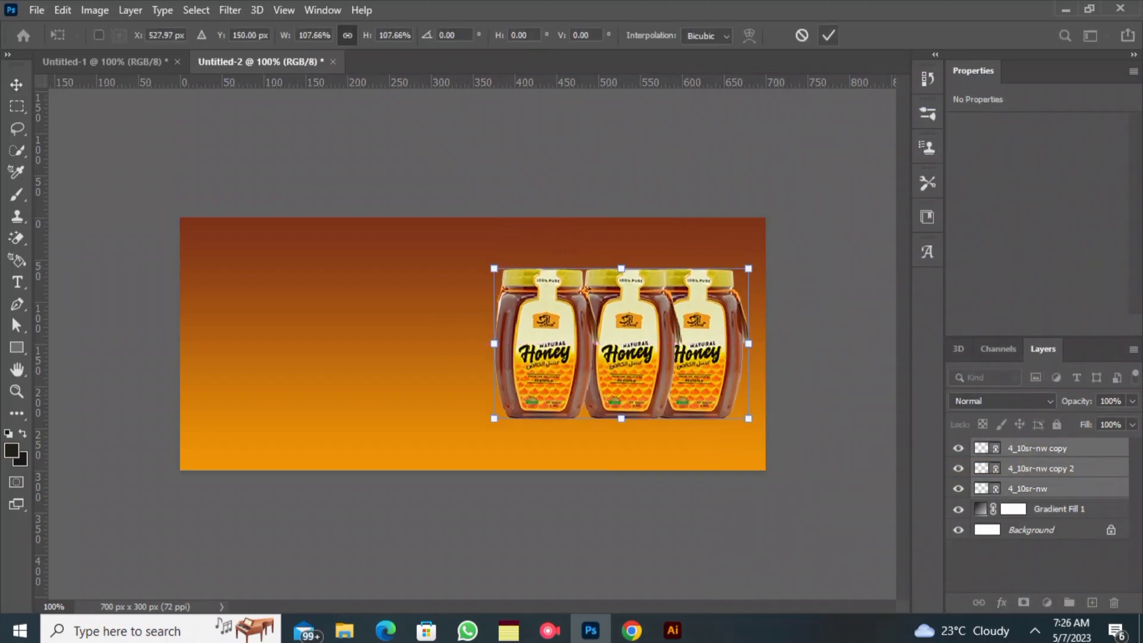
pyautogui.press('Return')
# - Add the text "NEW ARRIVAL" near the canvas's upper-left corner
pyautogui.press('t')
pyautogui.click(196, 275)
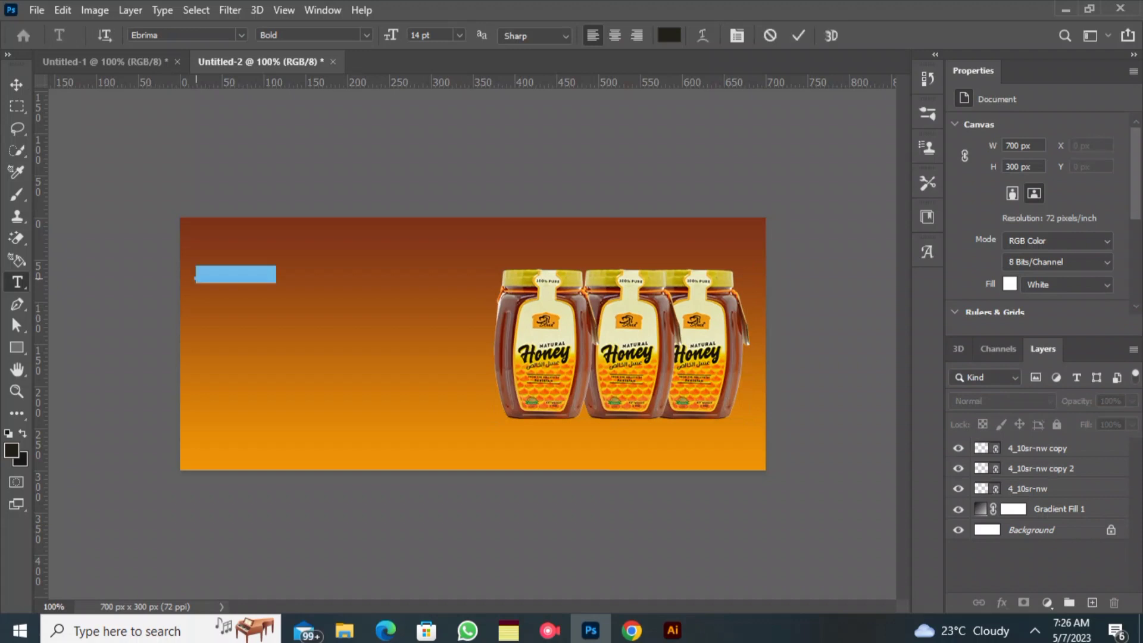
pyautogui.click(206, 274)
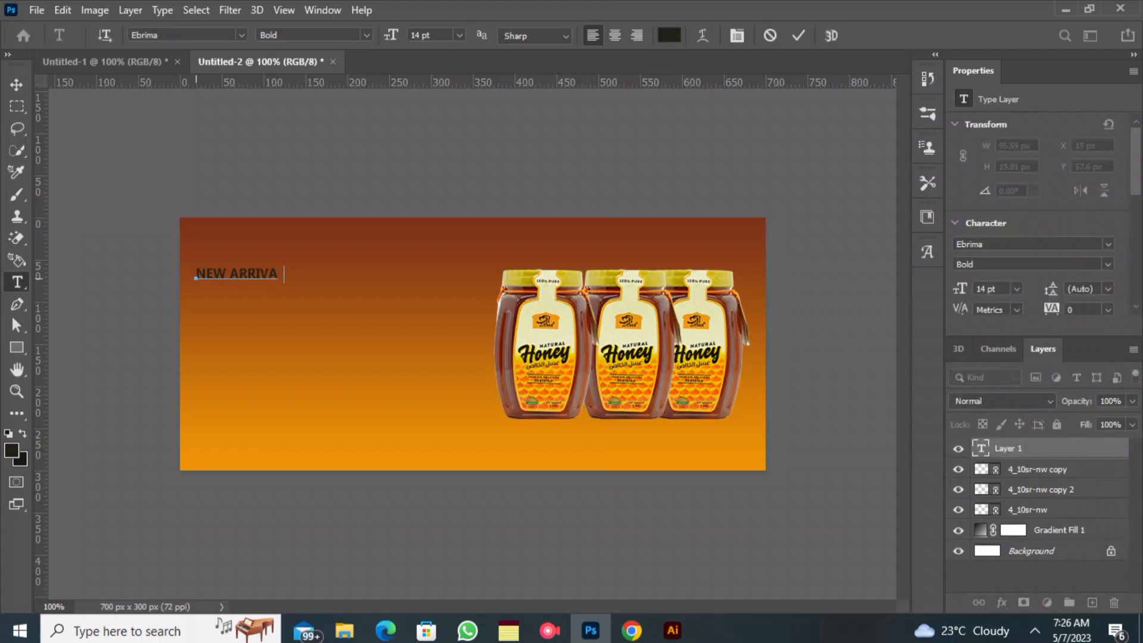
# - Set the NEW ARRIVAL text's font to Constantia and its colour to orange ee9206 sampled from the background gradient
pyautogui.moveTo(198, 275); pyautogui.dragTo(288, 274)
pyautogui.click(241, 35)
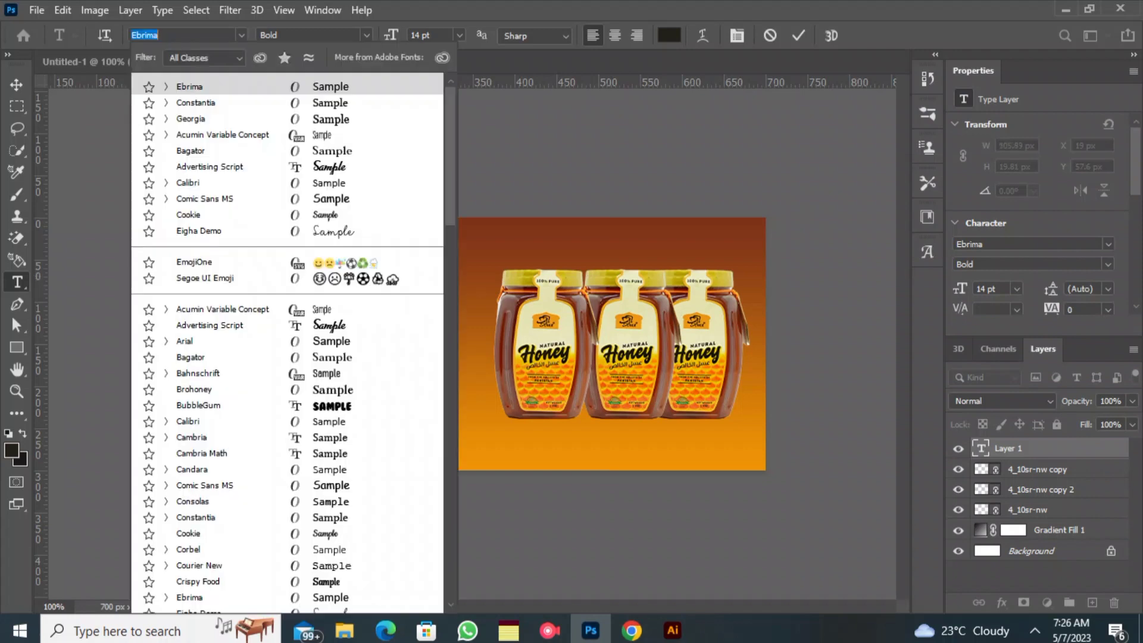
pyautogui.press('Down')
pyautogui.press('Down')
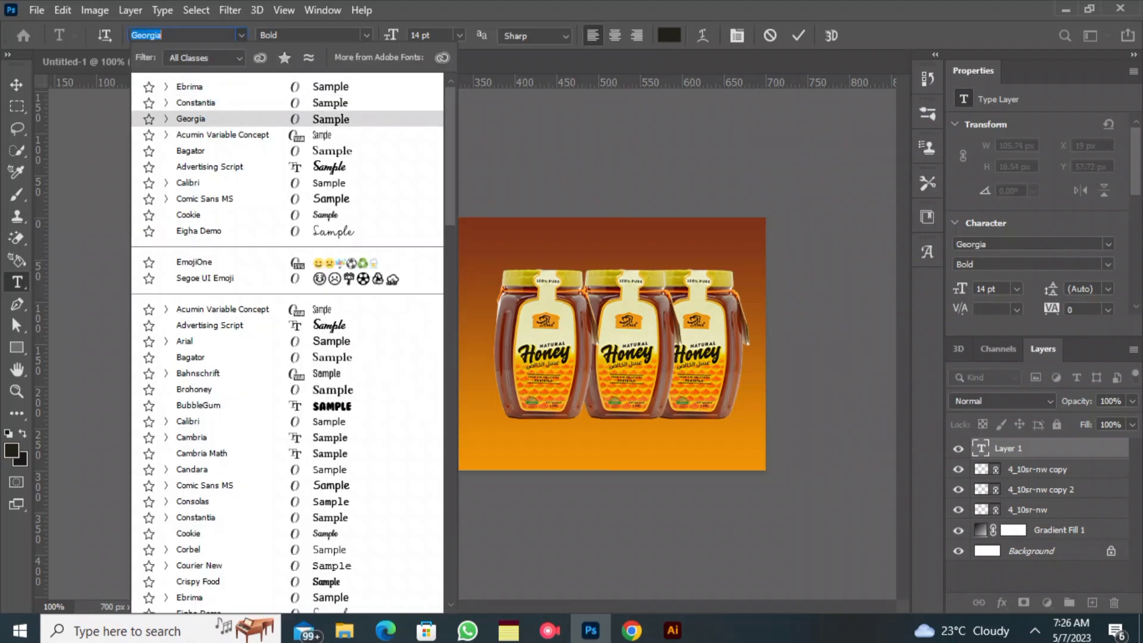
pyautogui.press('Up')
pyautogui.press('Escape')
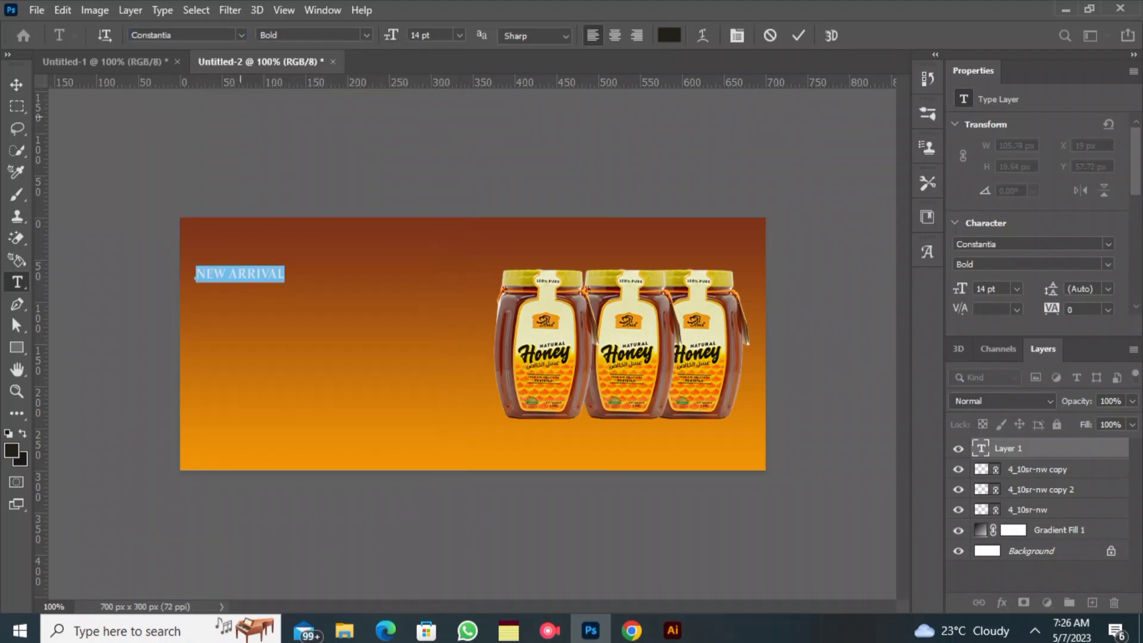
pyautogui.click(669, 35)
pyautogui.click(464, 444)
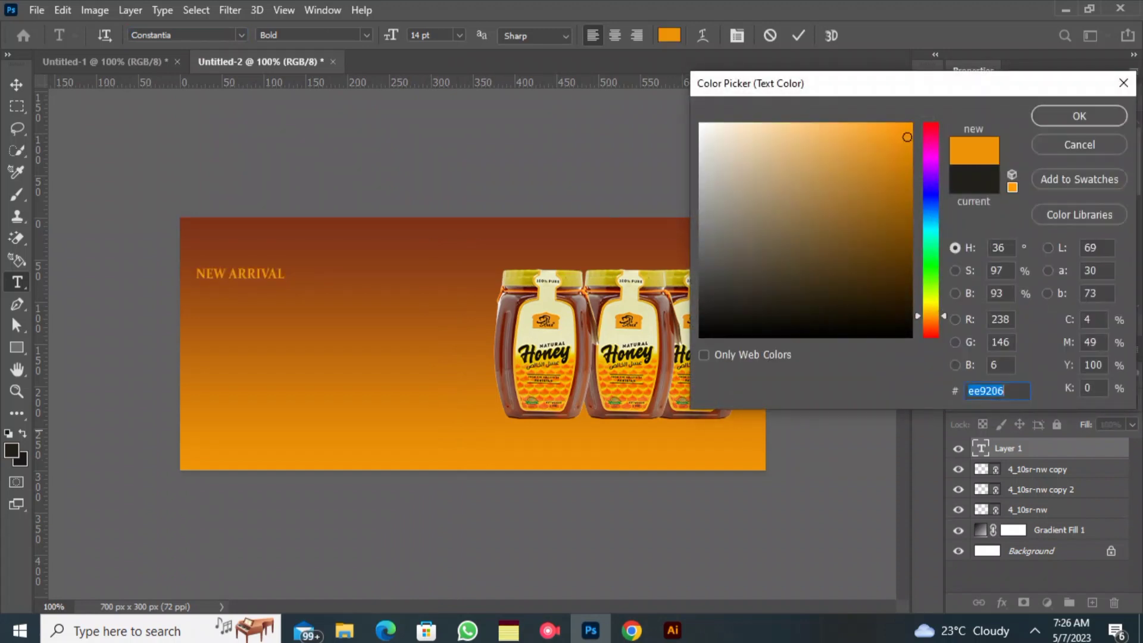
pyautogui.press('Return')
# - Set the NEW ARRIVAL text to 17 pt and shift it about 43 px to the right
pyautogui.press('Up')
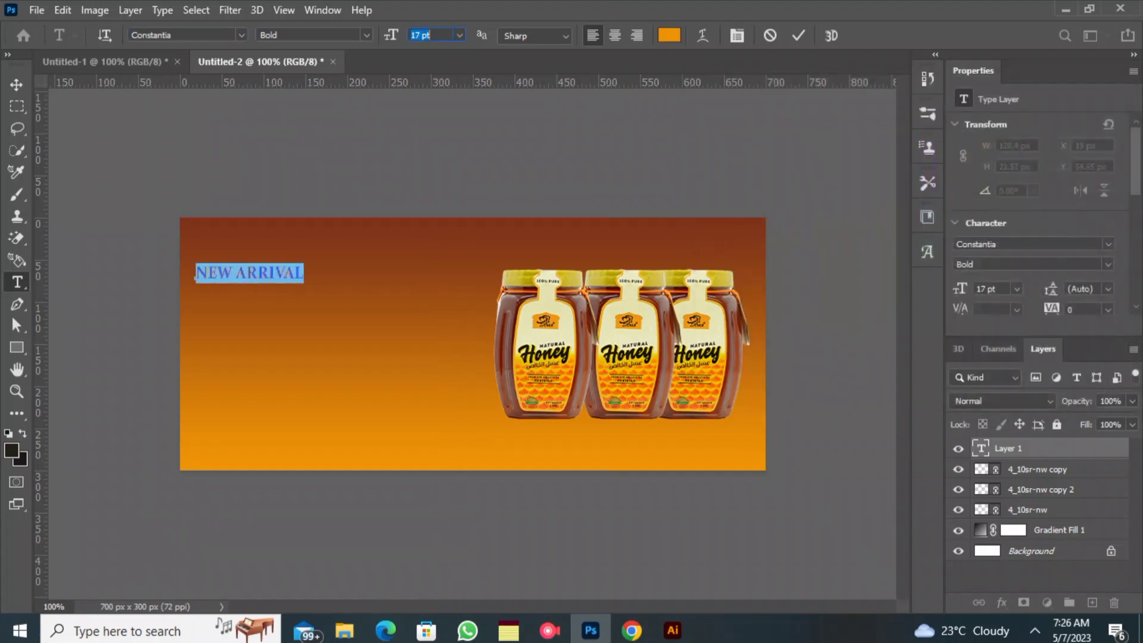
pyautogui.moveTo(215, 357); pyautogui.dragTo(250, 355)
pyautogui.click(798, 35)
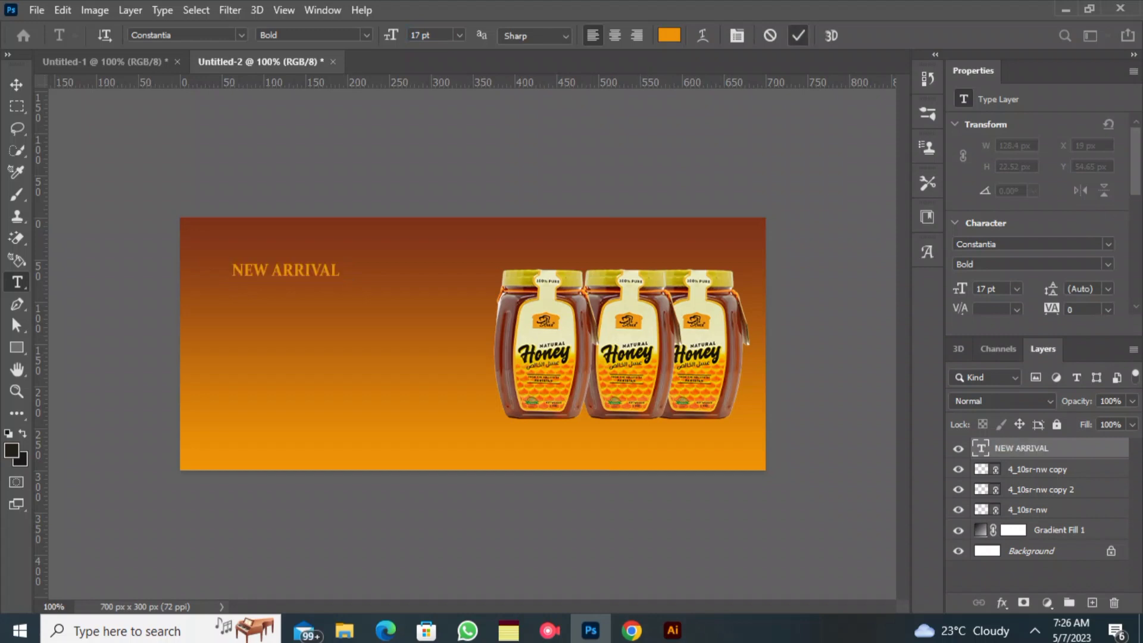
# - Draw a thin white rectangle about 41 × 1 px as a line just left of the NEW ARRIVAL text
pyautogui.press('u')
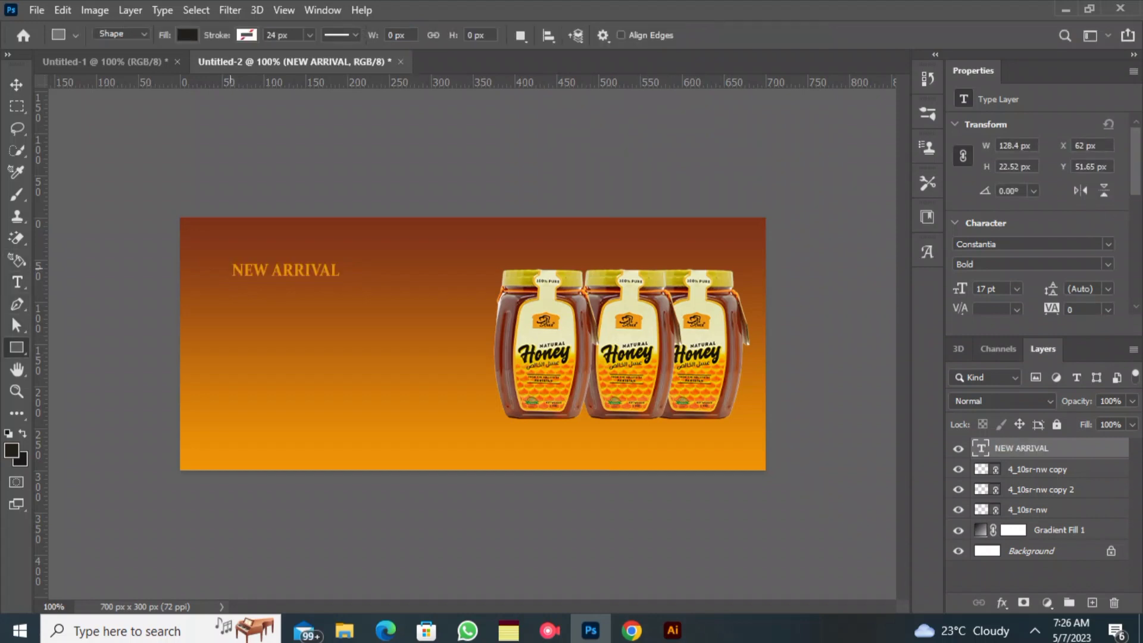
pyautogui.moveTo(196, 268); pyautogui.dragTo(231, 268)
pyautogui.click(187, 35)
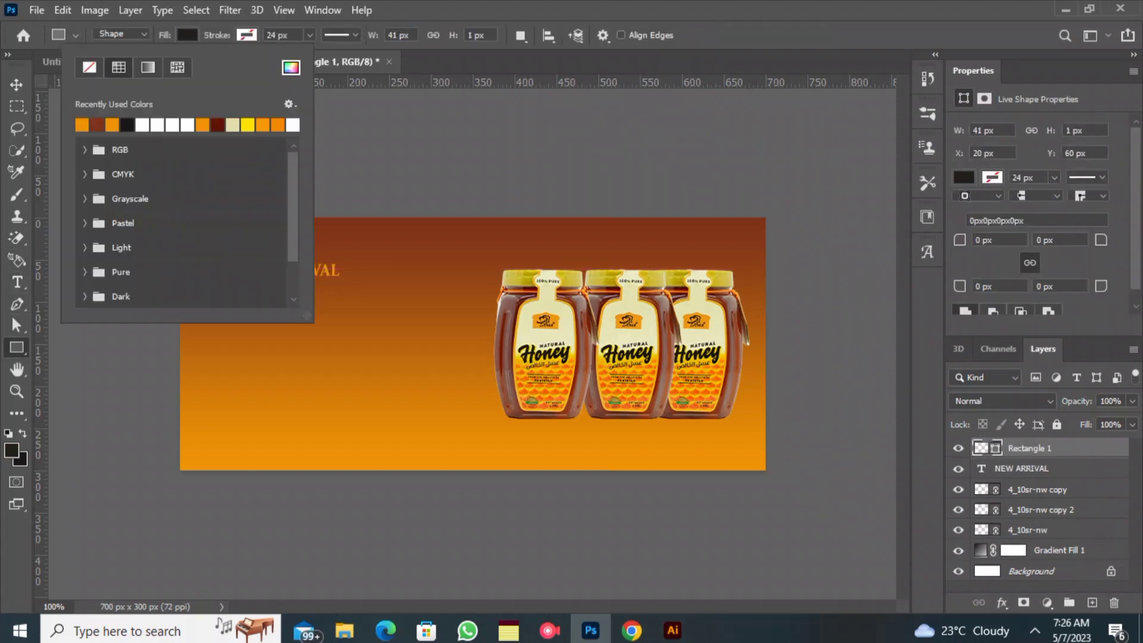
pyautogui.click(157, 125)
pyautogui.click(17, 84)
pyautogui.click(16, 85)
pyautogui.click(122, 179)
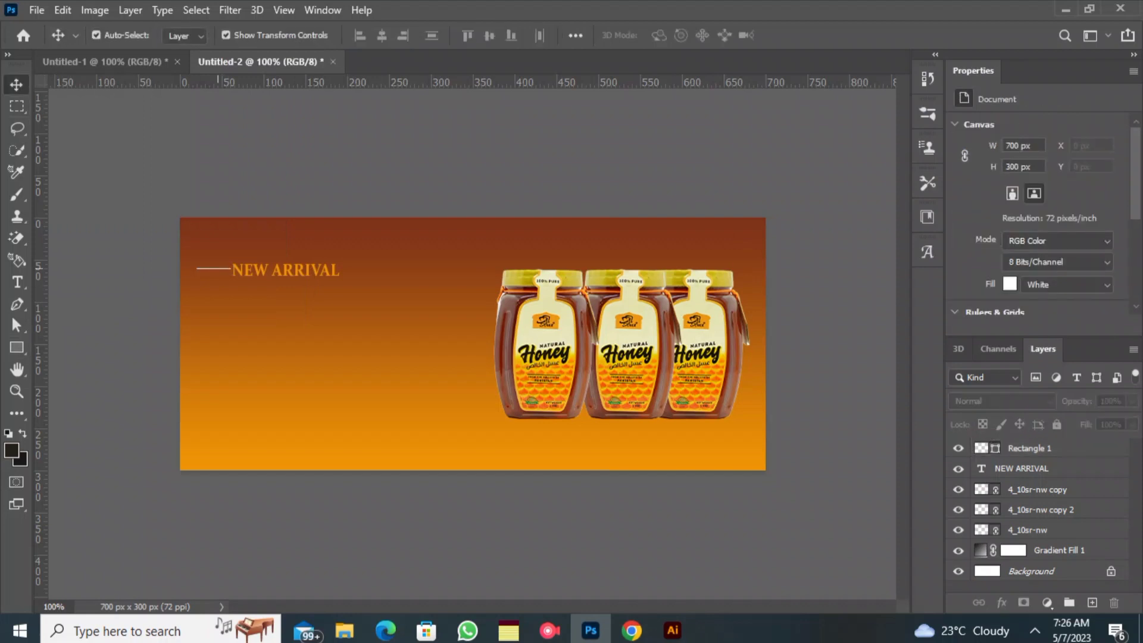
# - Nudge the white line level with the middle of NEW ARRIVAL and place a duplicate of it at the text's right end
pyautogui.moveTo(221, 269); pyautogui.dragTo(217, 272)
pyautogui.click(128, 184)
pyautogui.click(218, 270)
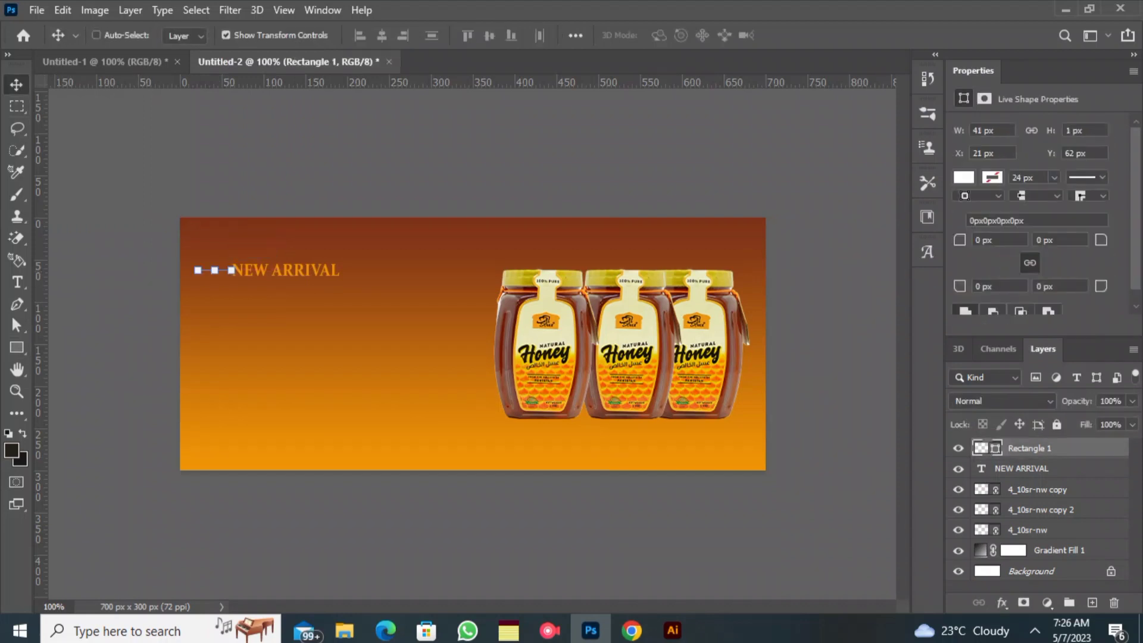
pyautogui.hotkey('ctrl', 'j')
pyautogui.click(220, 274)
pyautogui.moveTo(221, 270); pyautogui.dragTo(358, 270)
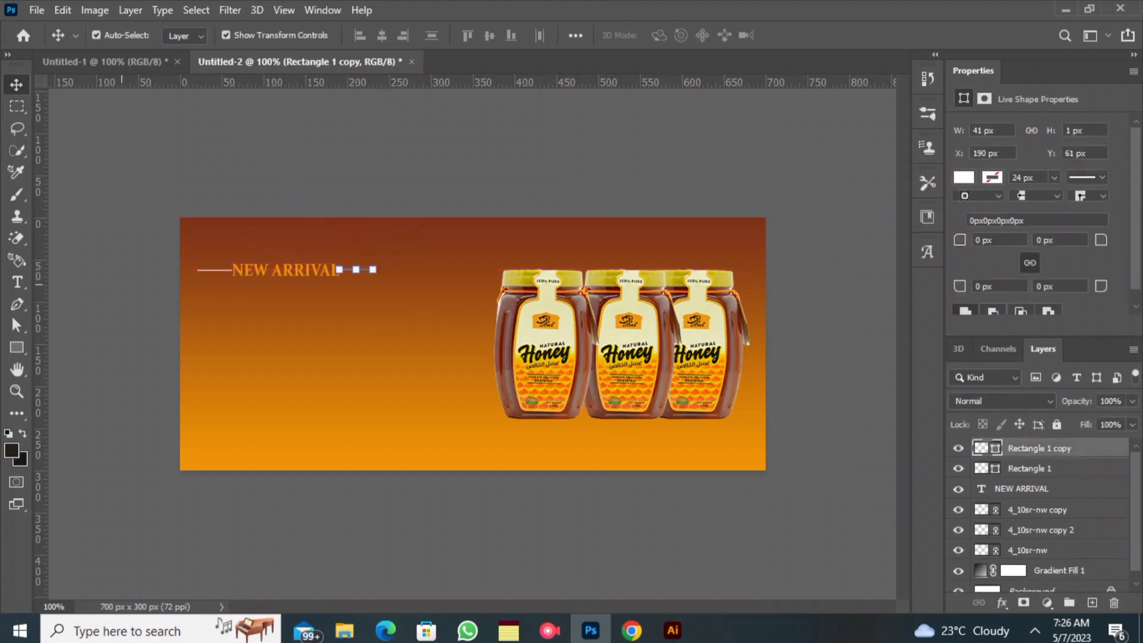
pyautogui.click(128, 274)
# - Add the text "PURE HONEY" below the NEW ARRIVAL heading
pyautogui.click(16, 282)
pyautogui.click(263, 343)
pyautogui.press('BackSpace')
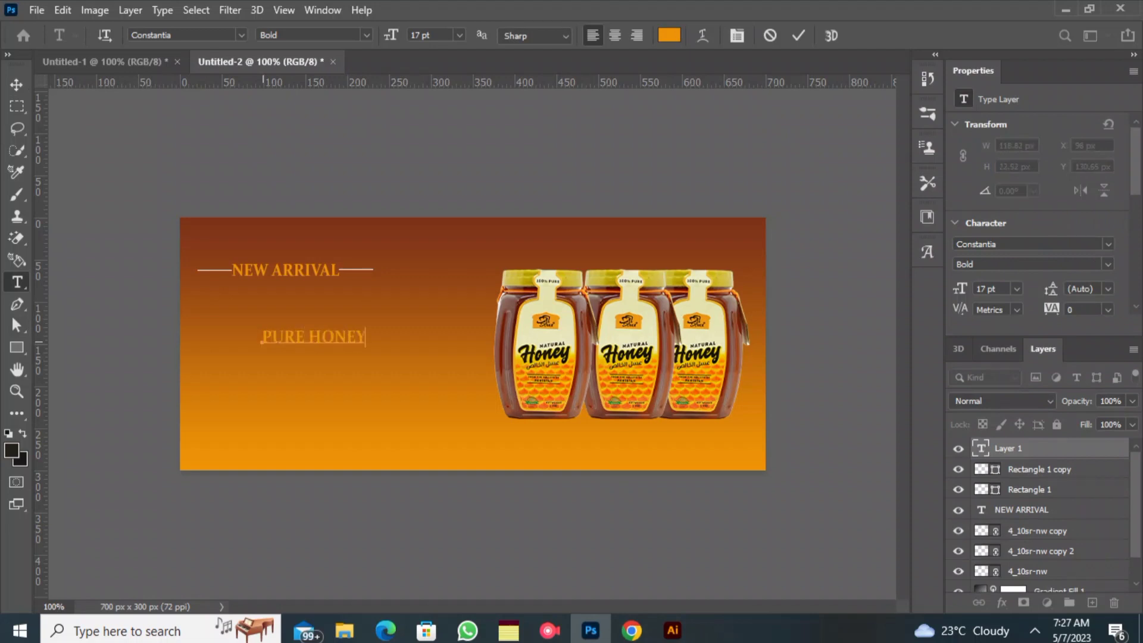
# - Set the PURE HONEY text to 39 pt and move it up and left, directly beneath the NEW ARRIVAL heading
pyautogui.moveTo(262, 337); pyautogui.dragTo(502, 337)
pyautogui.hotkey('ctrl', 'shift', '.')
pyautogui.hotkey('ctrl', 'shift', '.')
pyautogui.hotkey('ctrl', 'shift', '.')
pyautogui.hotkey('ctrl', 'shift', '.')
pyautogui.hotkey('ctrl', 'shift', '.')
pyautogui.hotkey('ctrl', 'shift', '.')
pyautogui.hotkey('ctrl', 'shift', '.')
pyautogui.hotkey('ctrl', 'shift', '.')
pyautogui.hotkey('ctrl', 'shift', '.')
pyautogui.hotkey('ctrl', 'shift', '.')
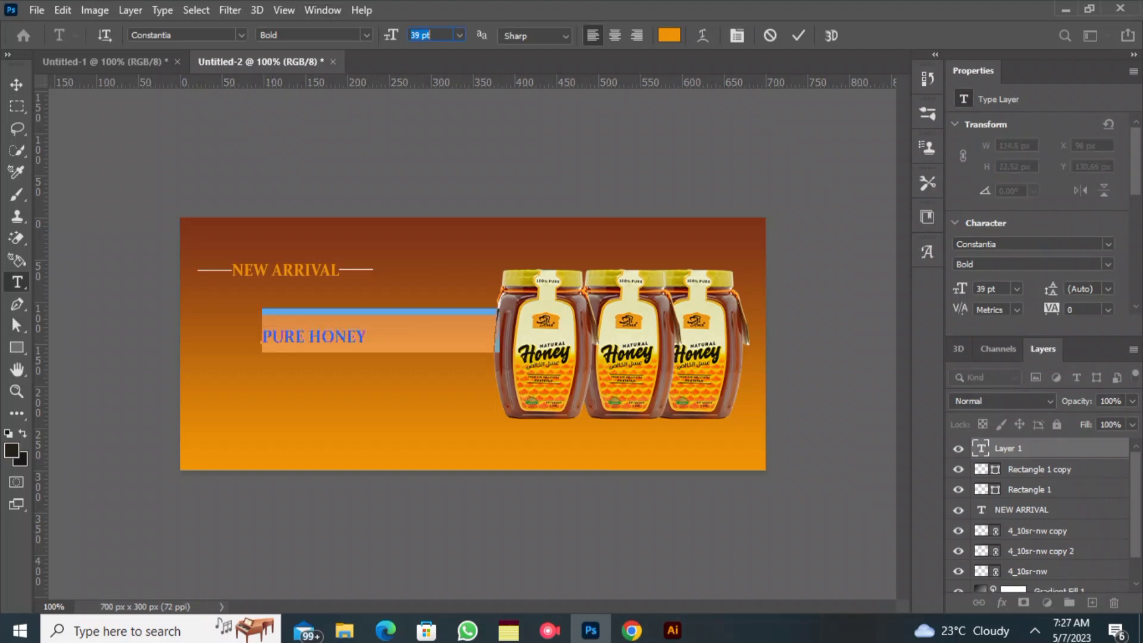
pyautogui.hotkey('alt', 'shift', 'Up')
pyautogui.hotkey('alt', 'shift', 'Up')
pyautogui.hotkey('alt', 'shift', 'Up')
pyautogui.hotkey('alt', 'shift', 'Up')
pyautogui.hotkey('alt', 'shift', 'Up')
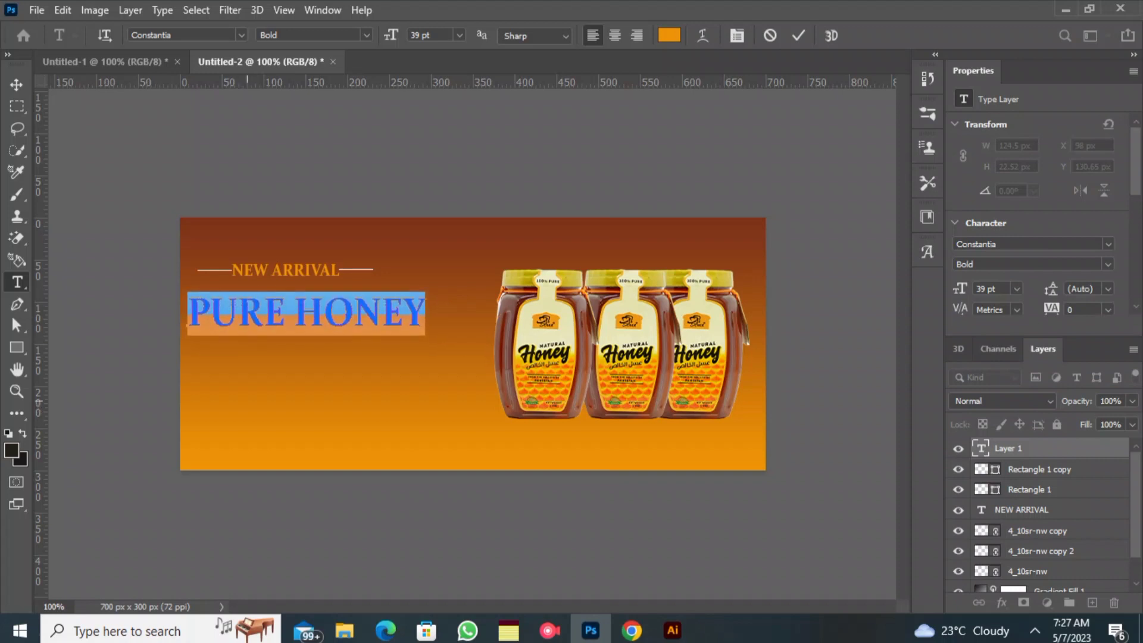
pyautogui.hotkey('ctrl', 'Return')
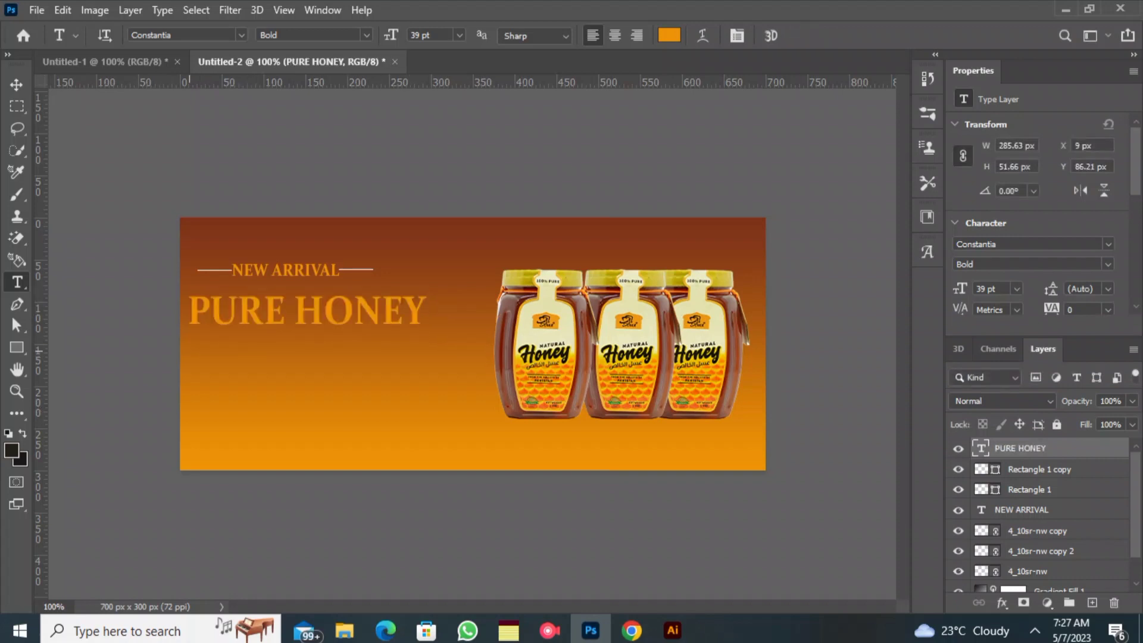
# - Add a Lorem ipsum placeholder paragraph below PURE HONEY at 10 pt, in a text box about 282 × 35 px
pyautogui.moveTo(188, 351); pyautogui.dragTo(407, 407)
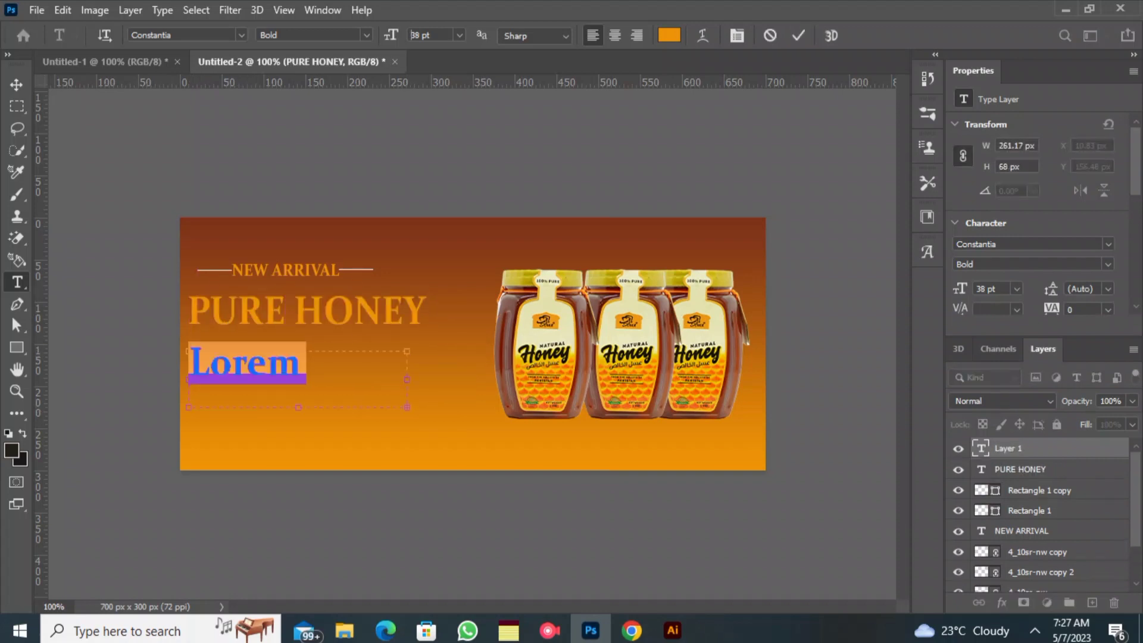
pyautogui.moveTo(391, 35); pyautogui.dragTo(376, 35)
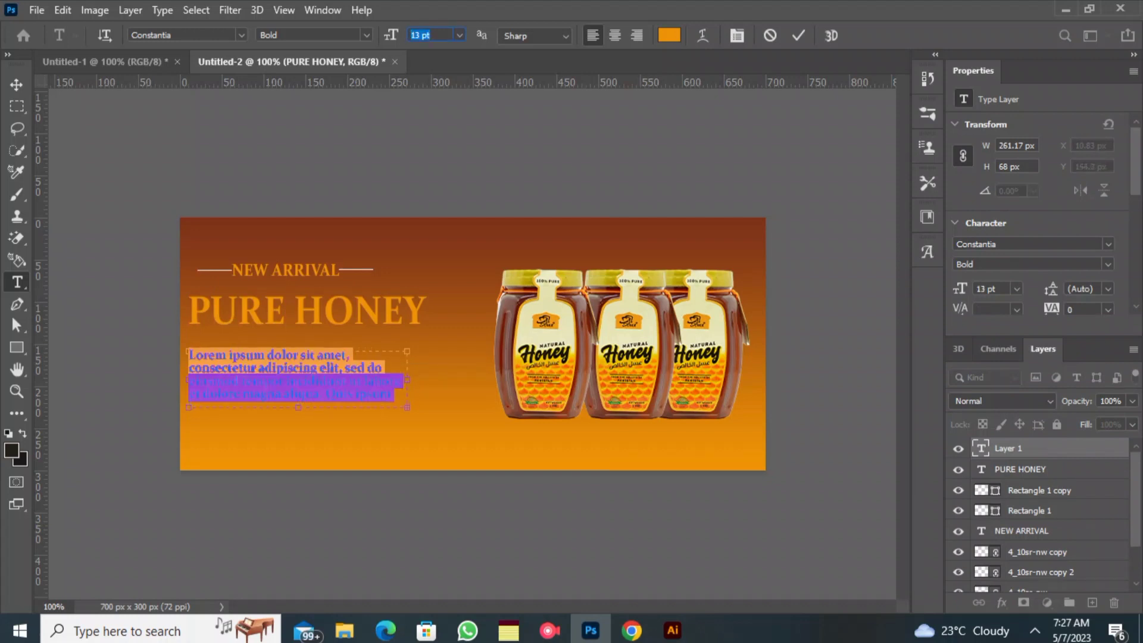
pyautogui.moveTo(298, 407); pyautogui.dragTo(297, 387)
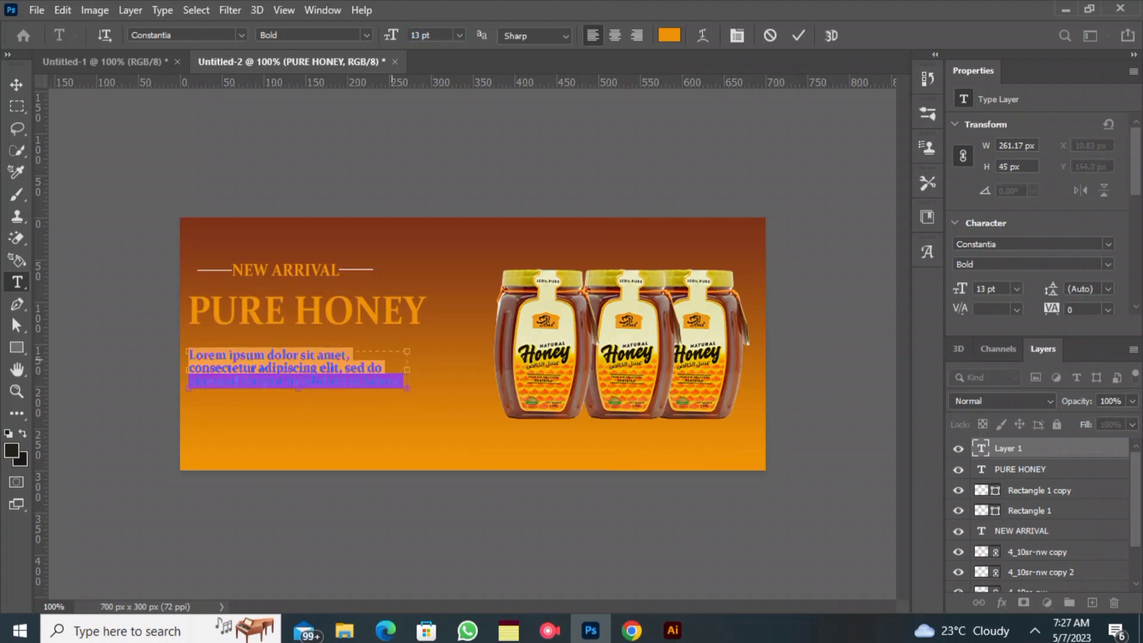
pyautogui.moveTo(407, 369); pyautogui.dragTo(424, 369)
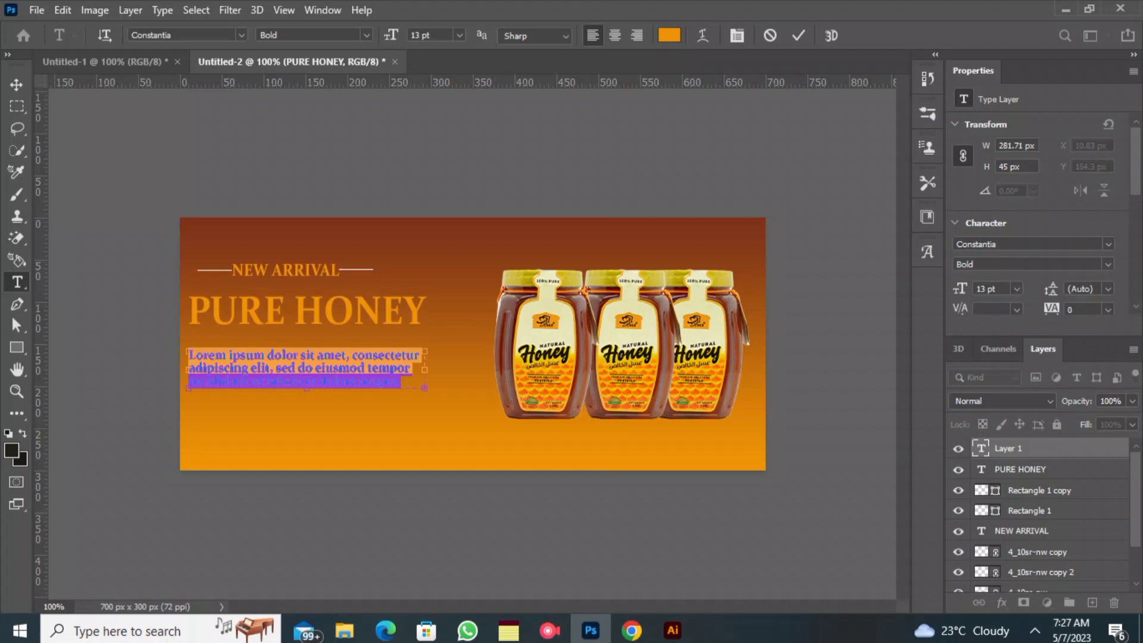
pyautogui.press('Down')
pyautogui.press('Down')
pyautogui.press('Down')
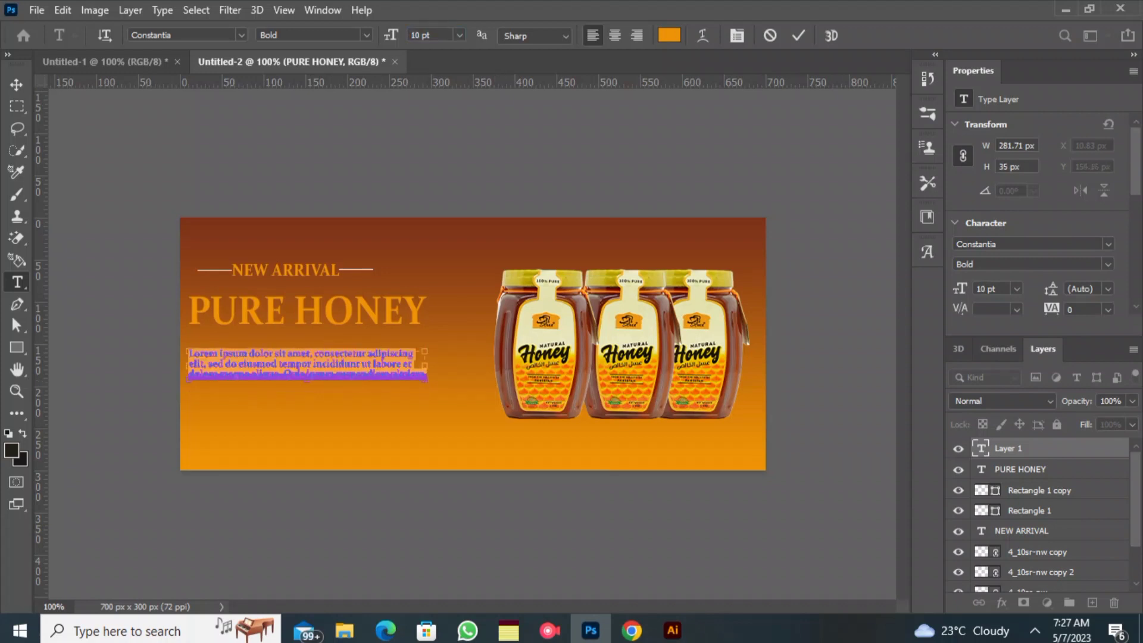
# - Set the placeholder paragraph's text color to brown 7e3319
pyautogui.click(669, 35)
pyautogui.write('7e3319')
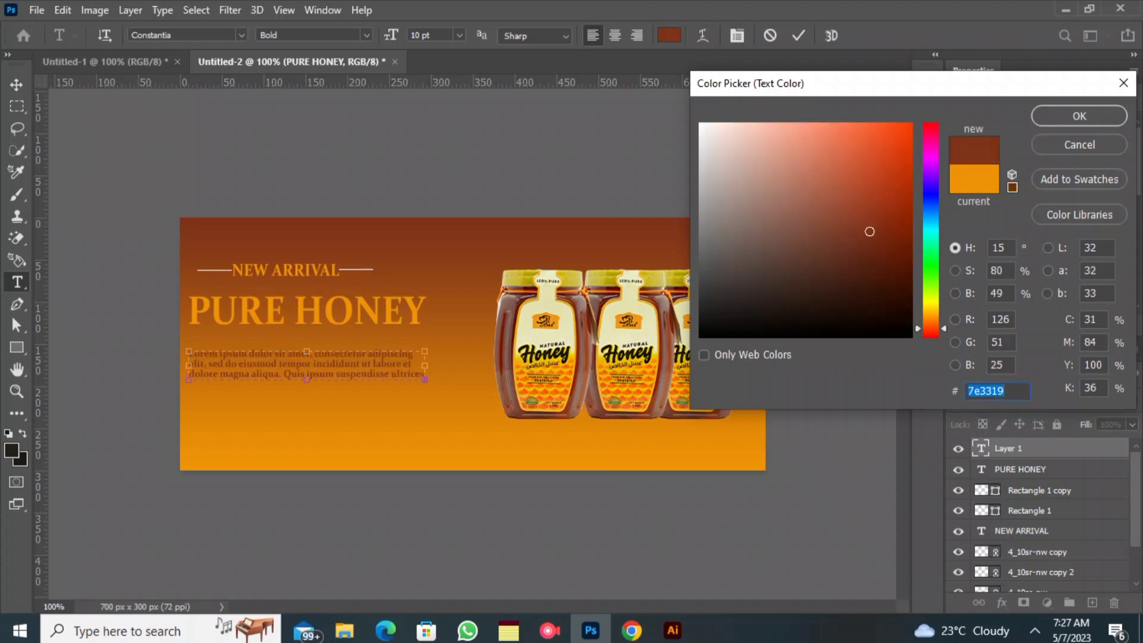
pyautogui.press('Return')
pyautogui.hotkey('ctrl', 'Return')
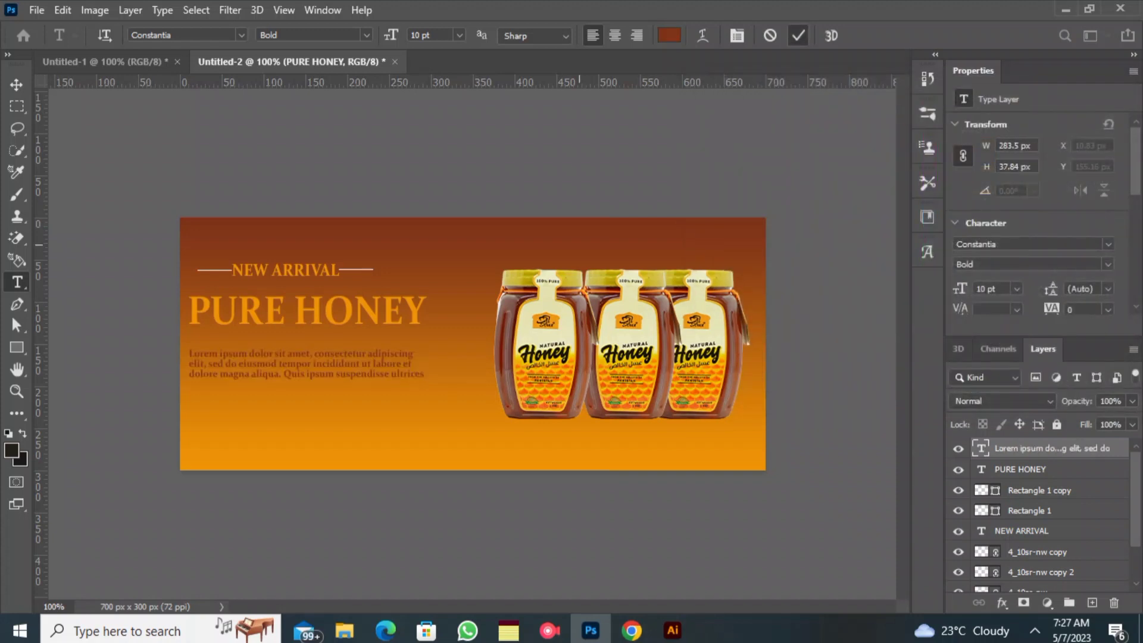
# - Recolor the placeholder paragraph's text to light cream e9e7be
pyautogui.moveTo(190, 353); pyautogui.dragTo(326, 375)
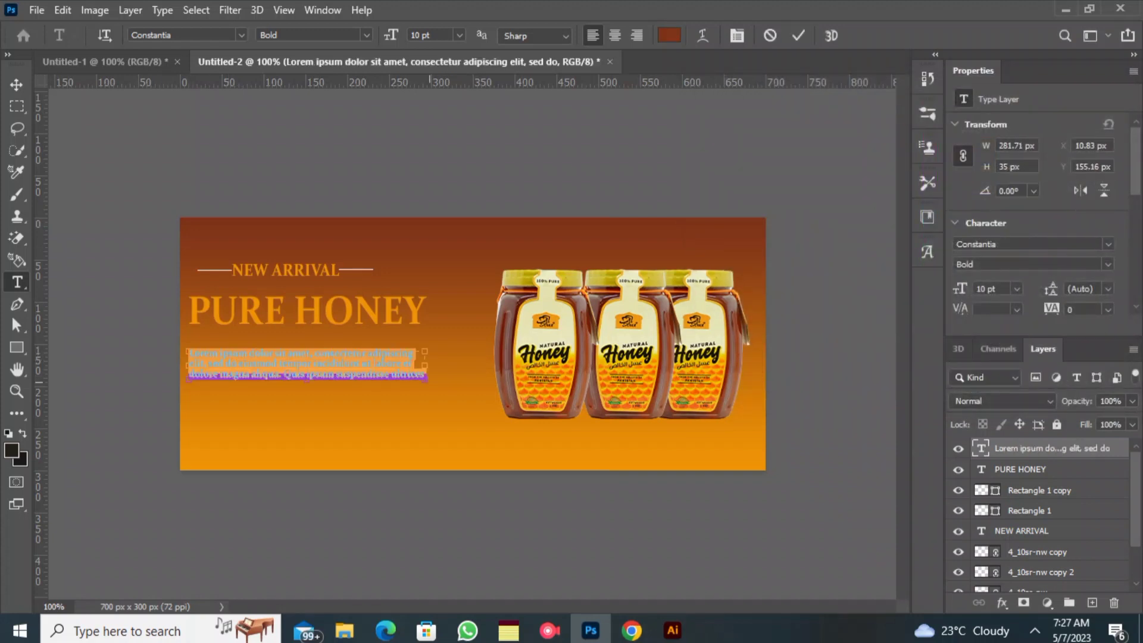
pyautogui.click(669, 35)
pyautogui.click(738, 141)
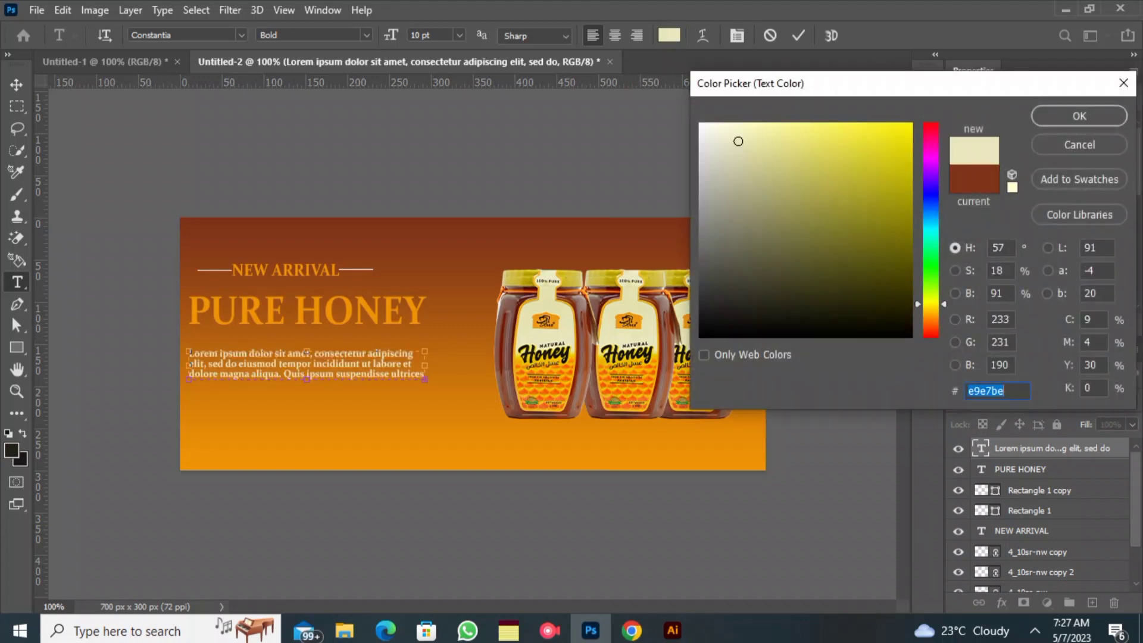
pyautogui.press('Return')
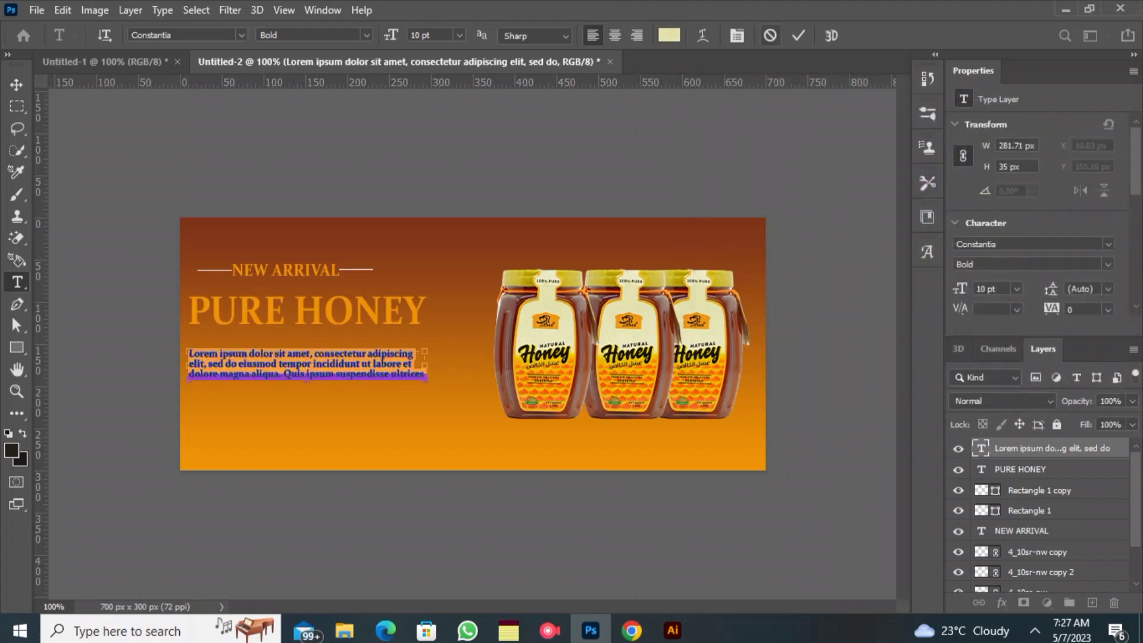
pyautogui.click(798, 35)
# - Move NEW ARRIVAL and its two lines about 10 px left and 7 px down, in line with PURE HONEY's left edge
pyautogui.click(17, 84)
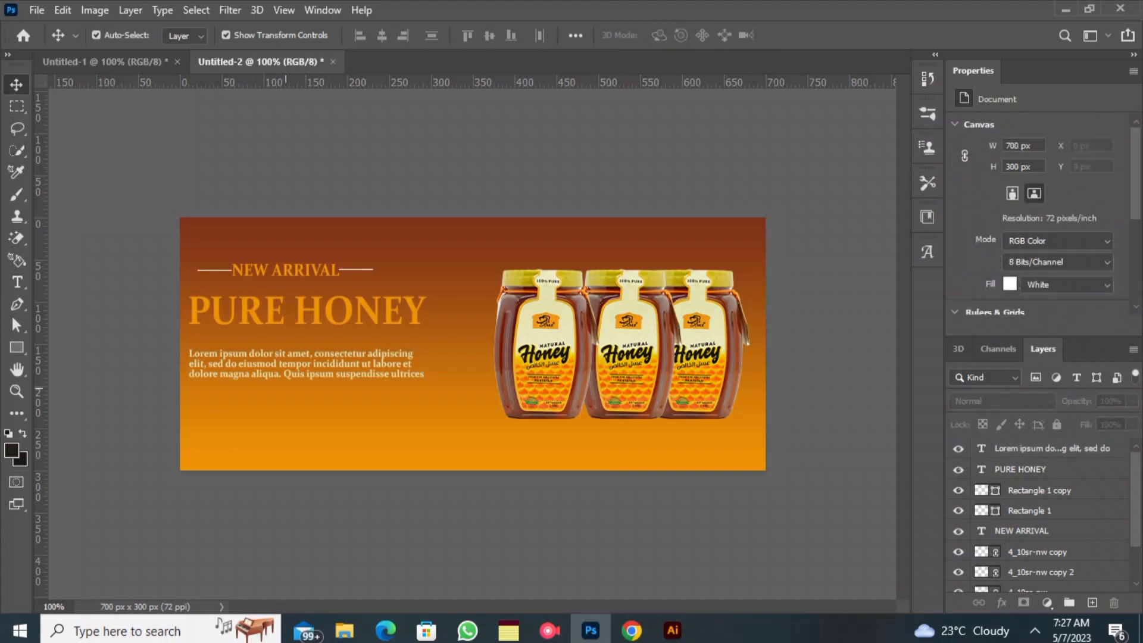
pyautogui.moveTo(141, 252); pyautogui.dragTo(391, 280)
pyautogui.moveTo(315, 271); pyautogui.dragTo(308, 277)
pyautogui.click(233, 370)
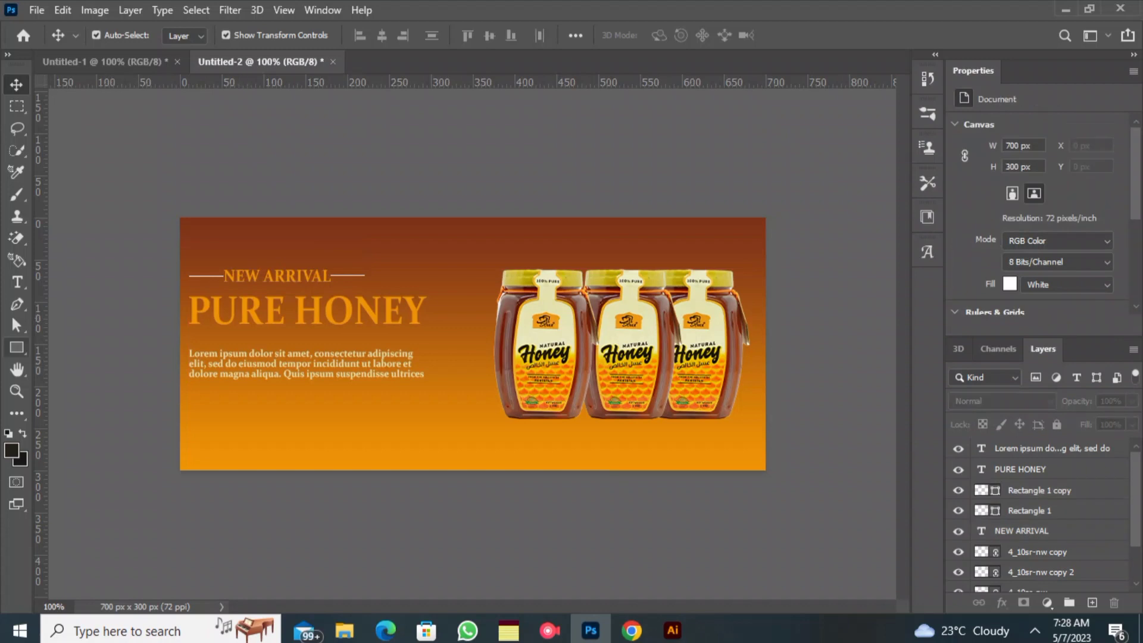
# - Draw a rectangle about 106 × 20 px below the placeholder paragraph and fill it with orange
pyautogui.press('u')
pyautogui.moveTo(222, 399); pyautogui.dragTo(310, 415)
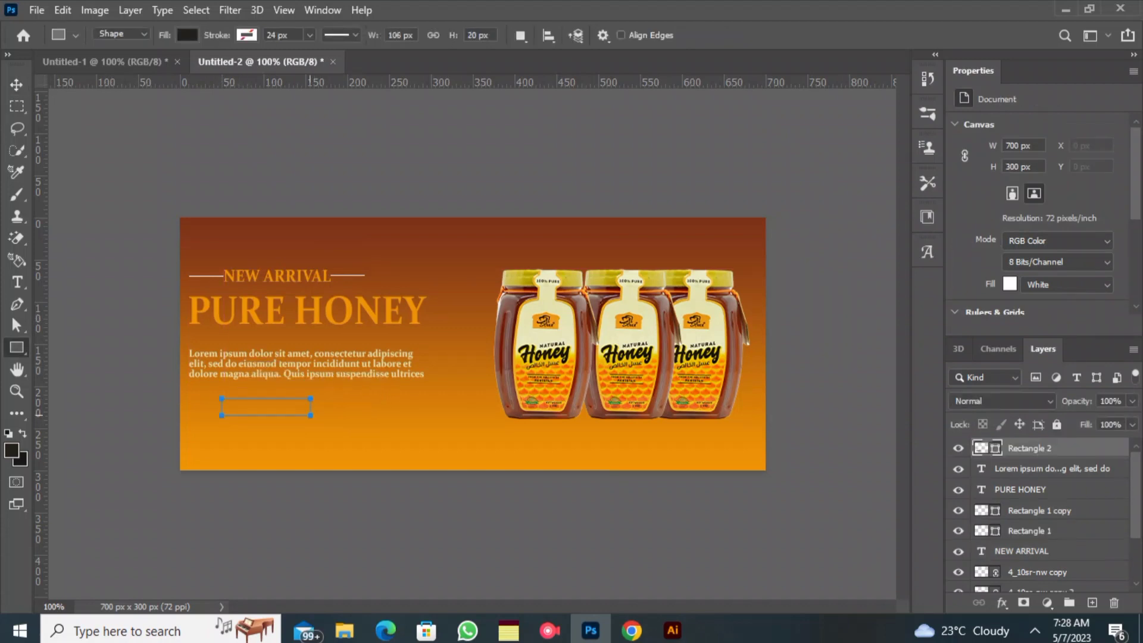
pyautogui.click(186, 34)
pyautogui.click(82, 124)
pyautogui.click(369, 161)
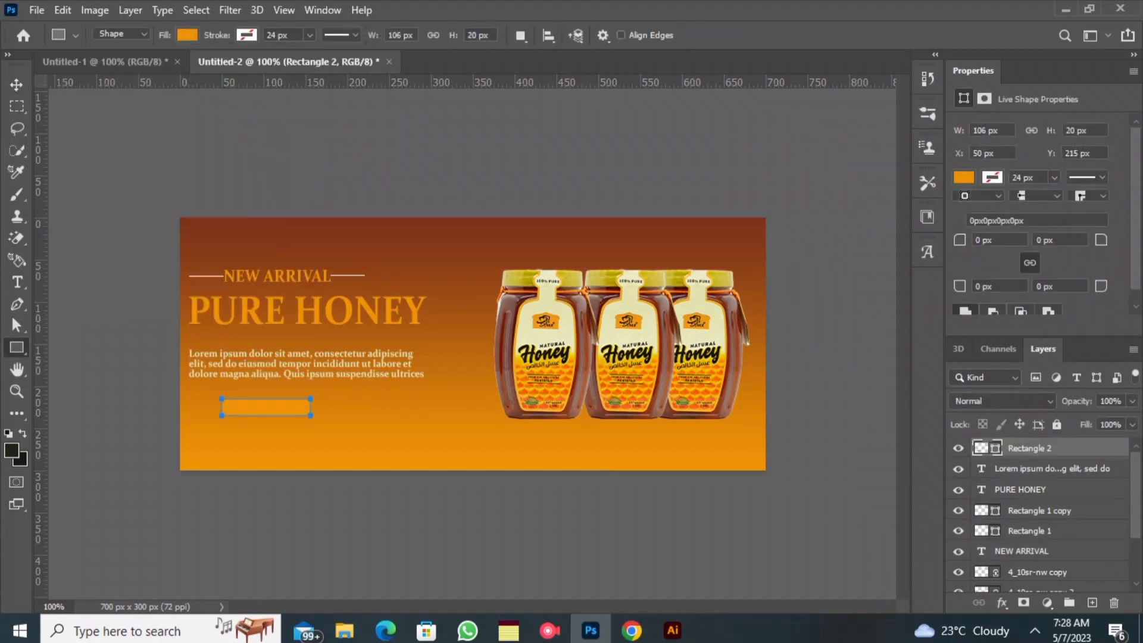
pyautogui.press('v')
pyautogui.click(369, 161)
# - Add the text "CONTACT US" below the orange rectangle and color it white
pyautogui.press('t')
pyautogui.click(194, 441)
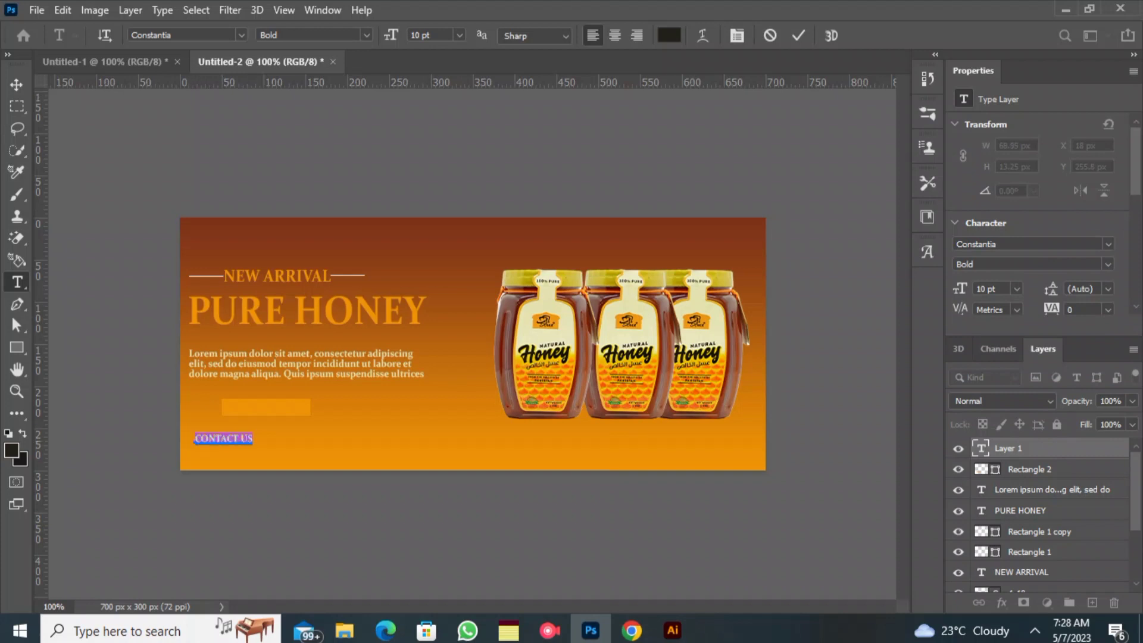
pyautogui.click(669, 36)
pyautogui.click(702, 123)
pyautogui.click(1078, 115)
# - Try the Ebrima font on the CONTACT US text
pyautogui.click(241, 35)
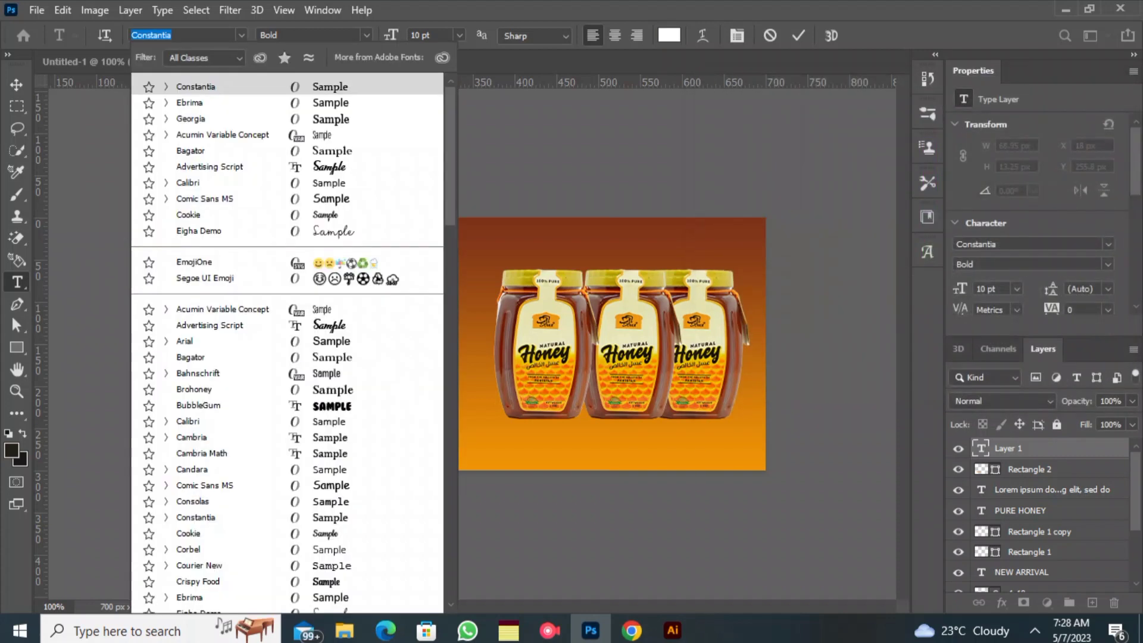
pyautogui.press('Down')
pyautogui.click(191, 102)
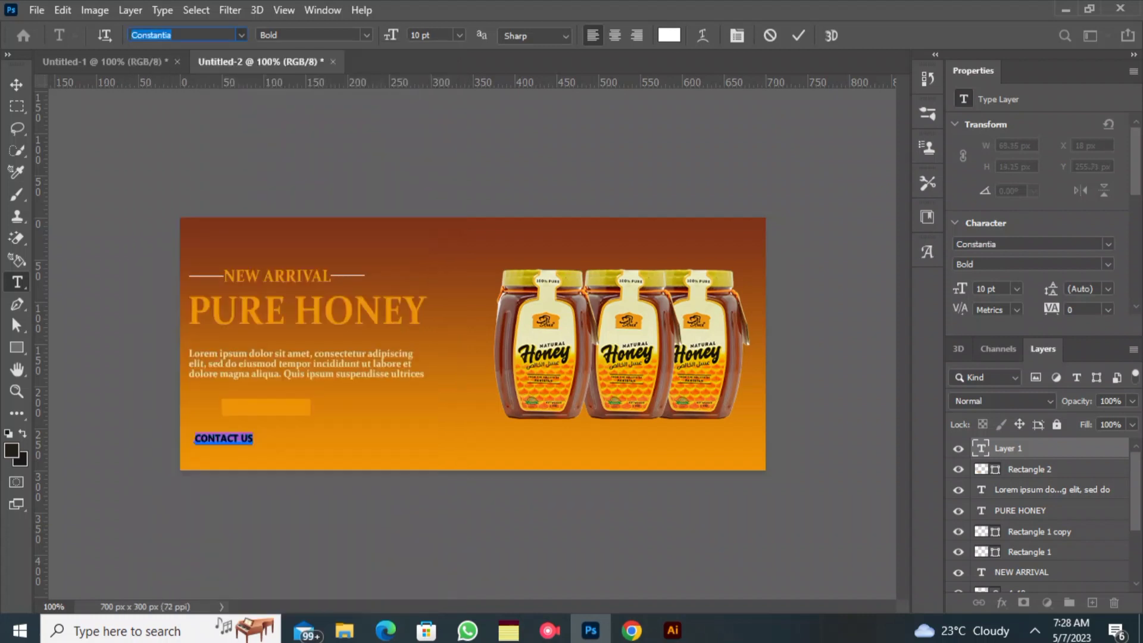
# - Center the CONTACT US text on the orange rectangle and set it to 12 pt Constantia Bold
pyautogui.moveTo(221, 462); pyautogui.dragTo(261, 430)
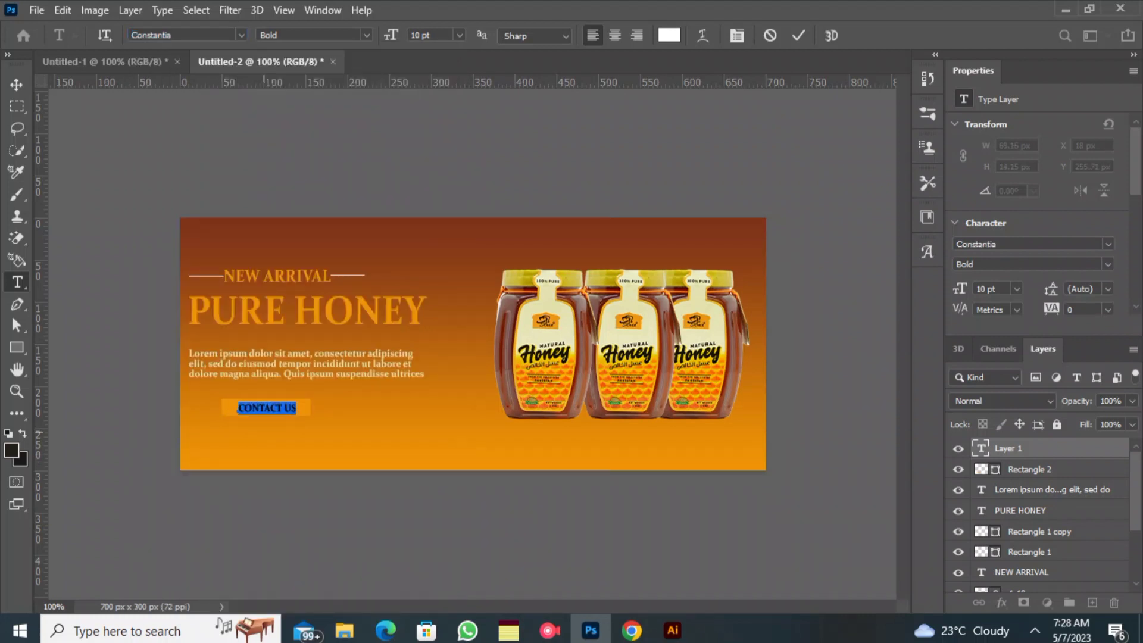
pyautogui.hotkey('ctrl', 'Return')
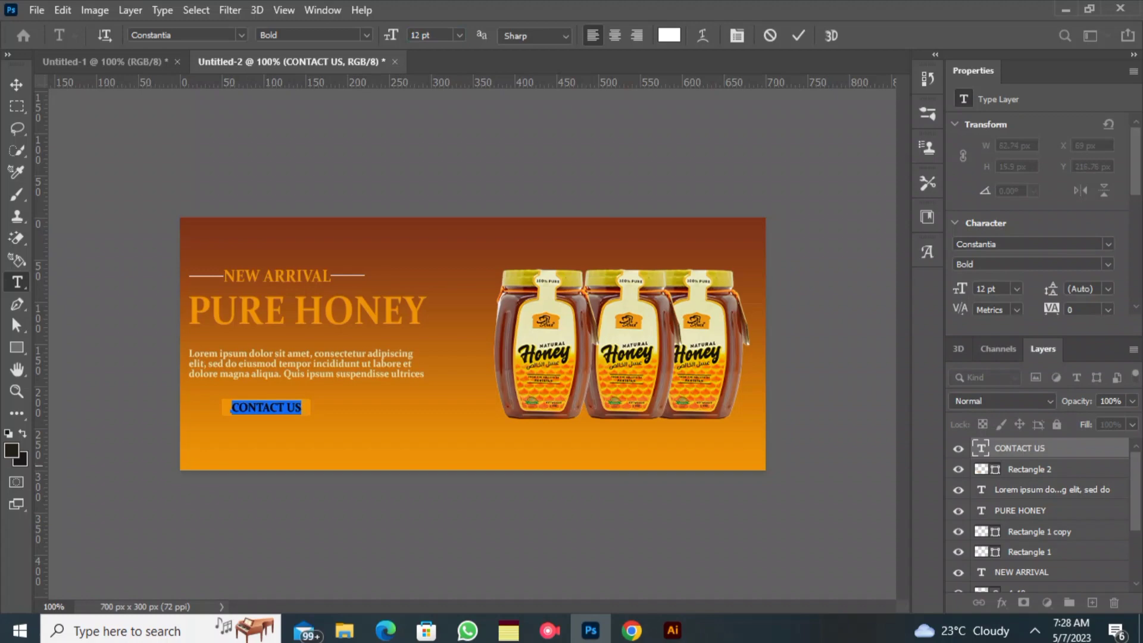
pyautogui.click(798, 35)
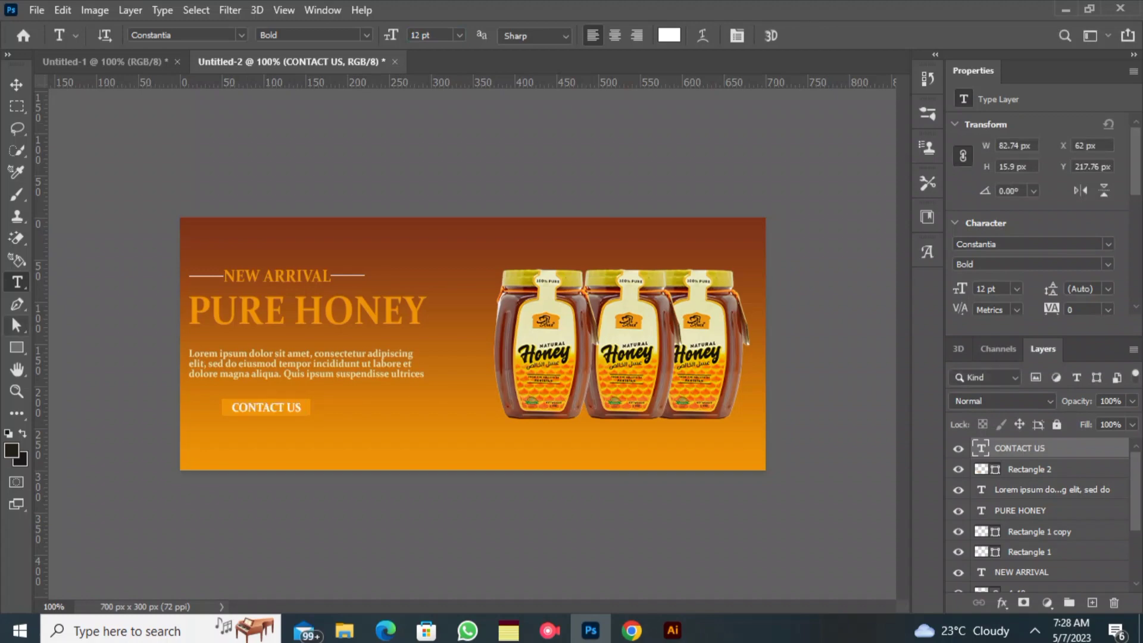
# - Place the phone icon image 928412_call_communication_contact_phone_service_icon (4) from Downloads as a linked object
pyautogui.click(62, 10)
pyautogui.click(36, 10)
pyautogui.click(36, 11)
pyautogui.click(72, 360)
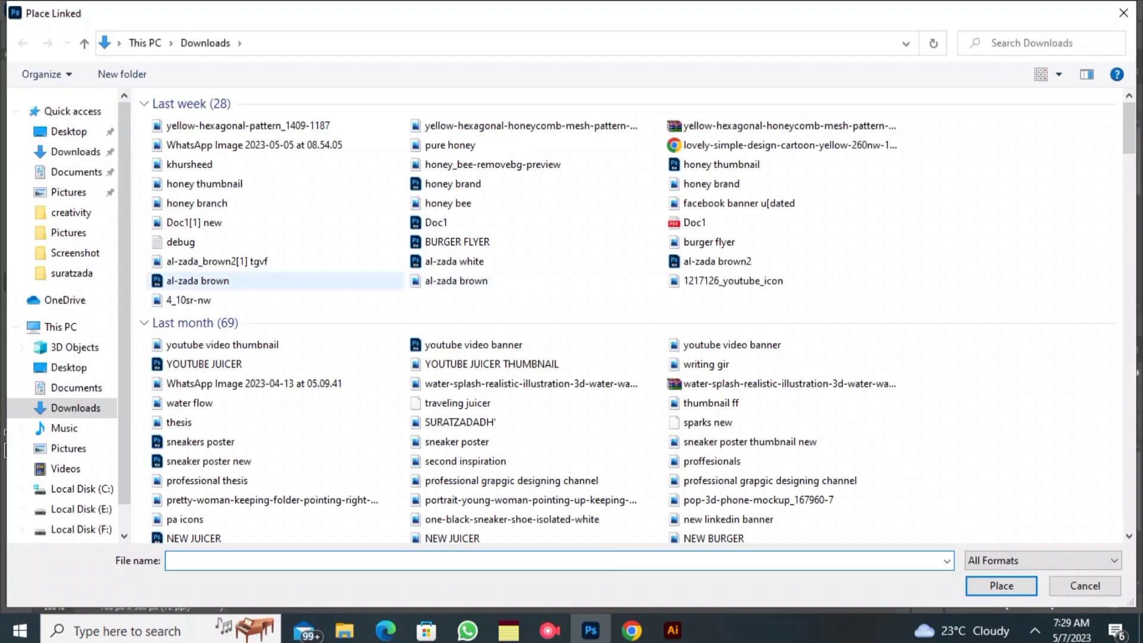
pyautogui.scroll(-10, 636, 316)
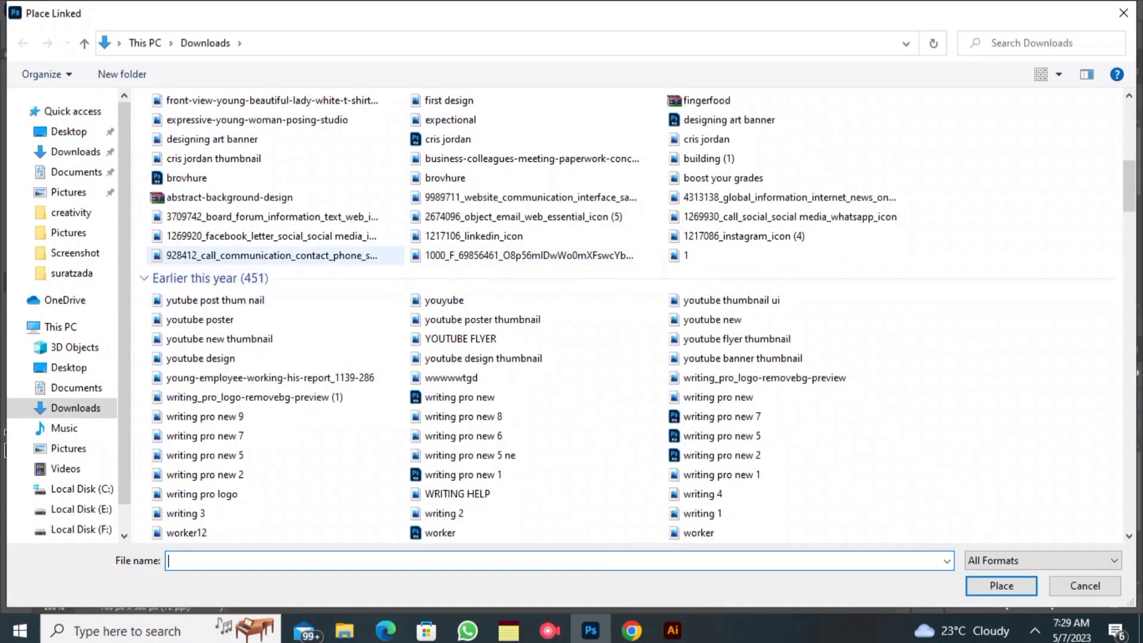
pyautogui.doubleClick(272, 255)
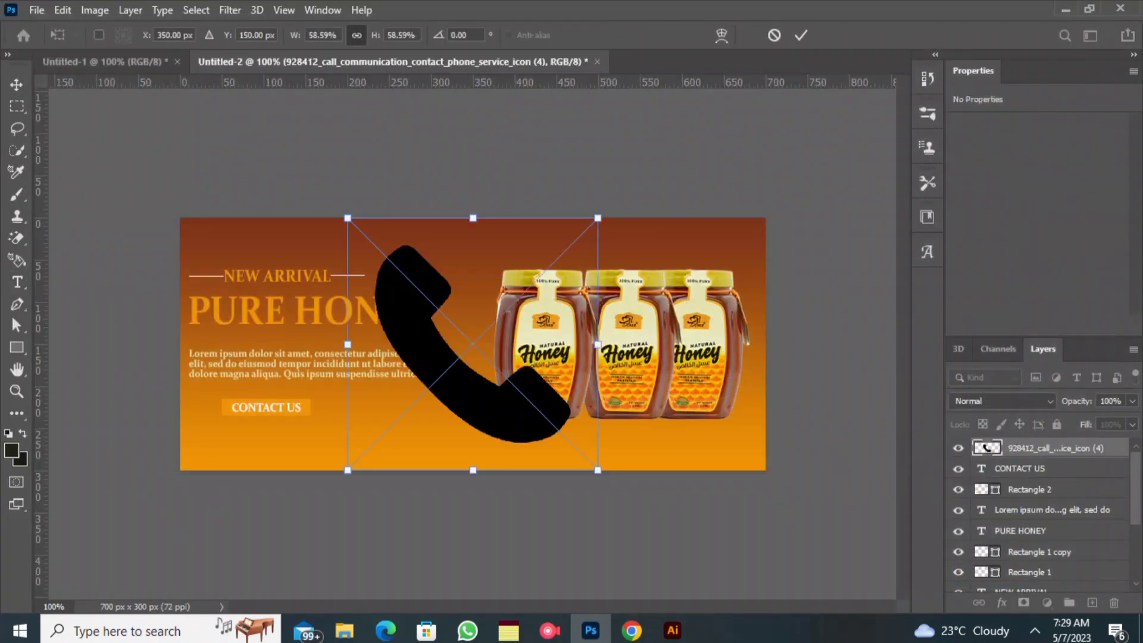
pyautogui.click(801, 35)
# - Place the envelope icon image 2674096_object_email_web_essential_icon (5) from Downloads as a linked object
pyautogui.click(37, 11)
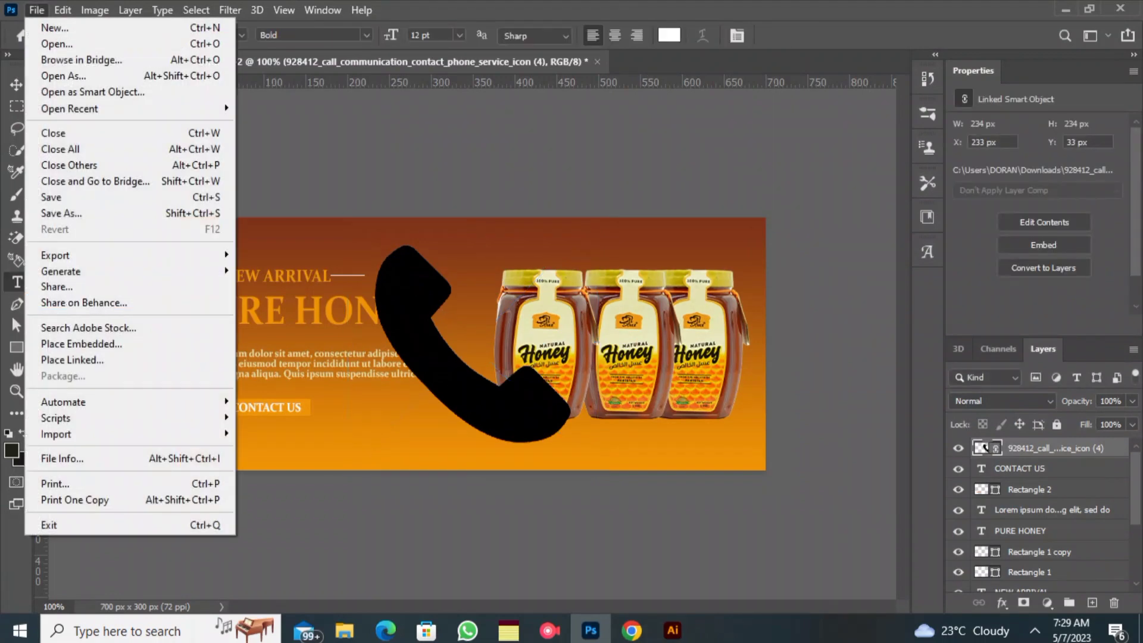
pyautogui.click(60, 360)
pyautogui.scroll(-5, 298, 455)
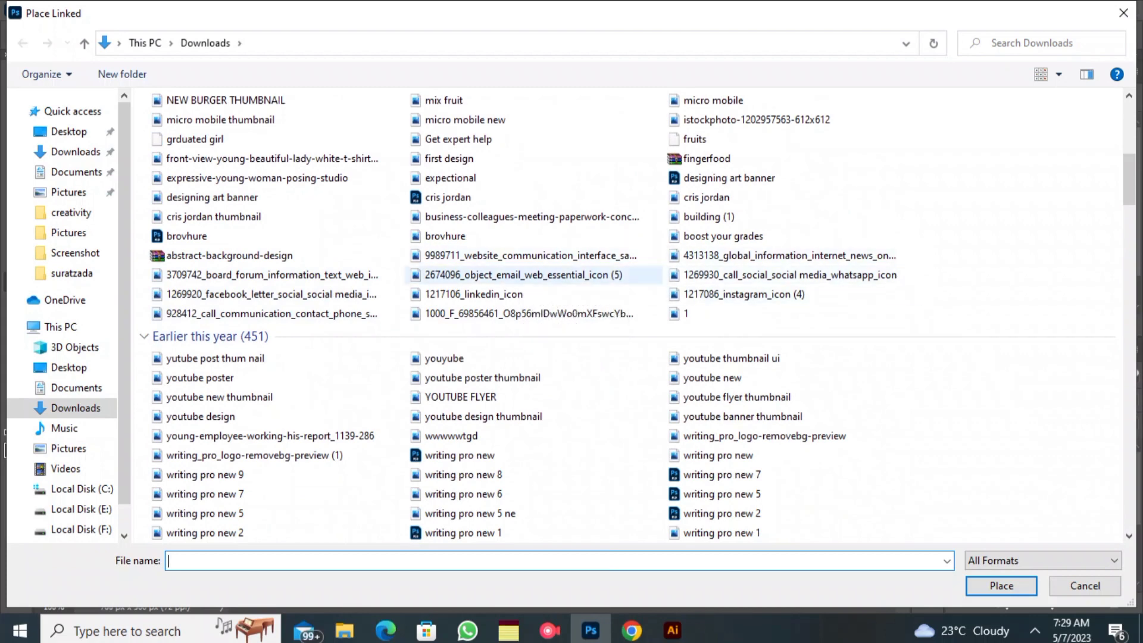
pyautogui.click(536, 275)
pyautogui.press('Return')
pyautogui.press('Return')
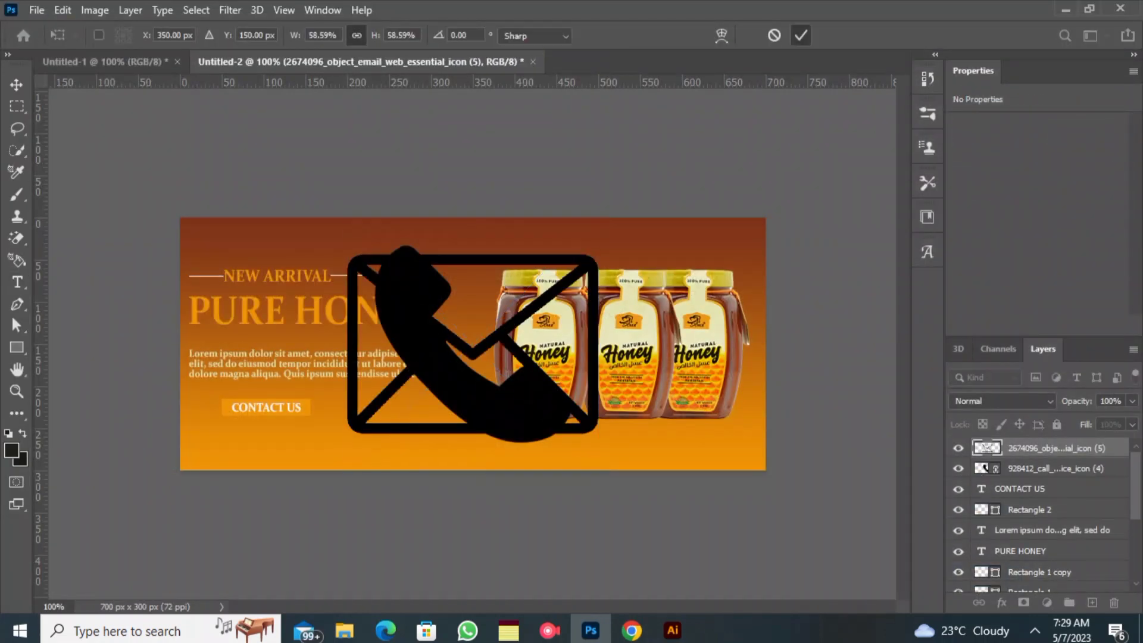
# - Shrink the phone and envelope icons to about 13 px high and set them apart along the banner's lower edge, phone at the far left
pyautogui.keyDown('shift'); pyautogui.click(1055, 469); pyautogui.keyUp('shift')
pyautogui.keyDown('ctrl'); pyautogui.click(1055, 469); pyautogui.keyUp('ctrl')
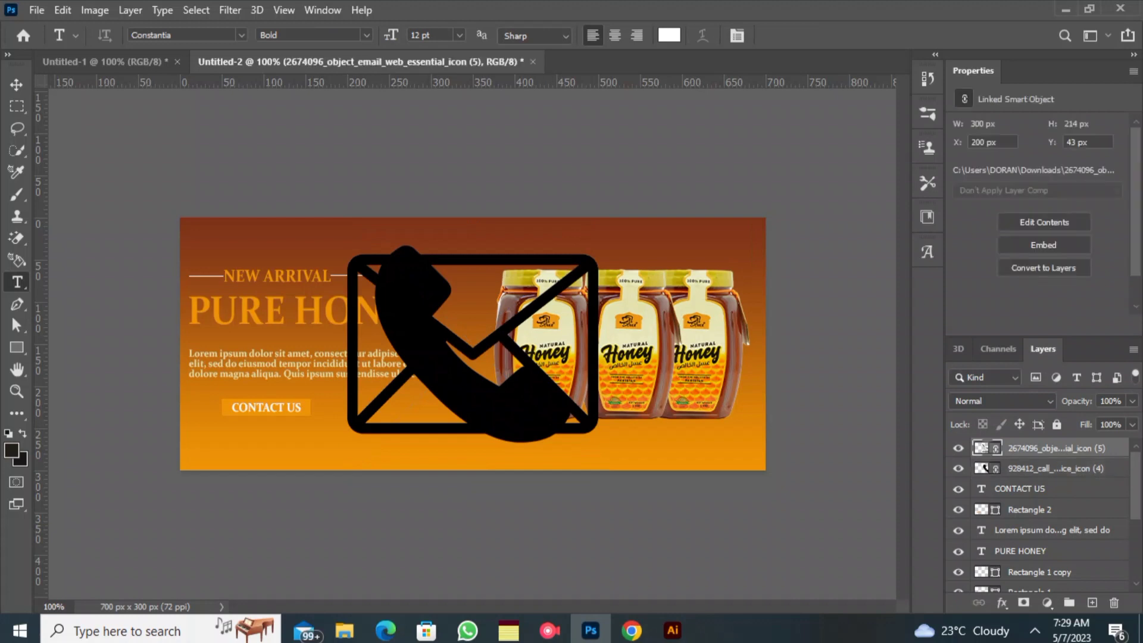
pyautogui.keyDown('ctrl'); pyautogui.click(1055, 469); pyautogui.keyUp('ctrl')
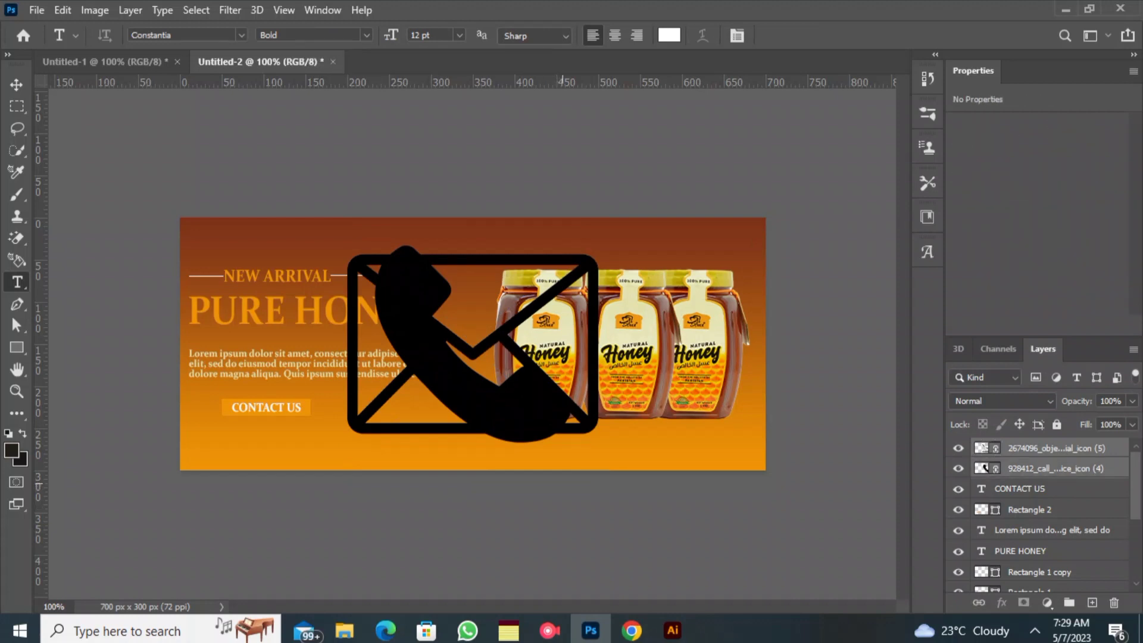
pyautogui.press('v')
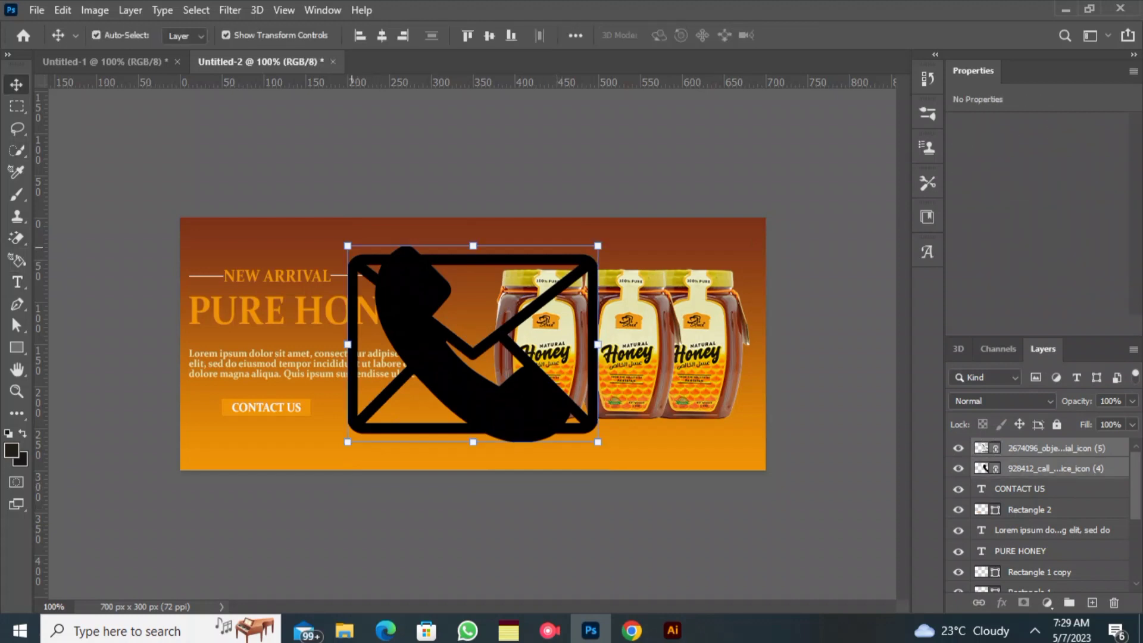
pyautogui.hotkey('ctrl', 't')
pyautogui.moveTo(347, 246); pyautogui.dragTo(342, 457)
pyautogui.press('Return')
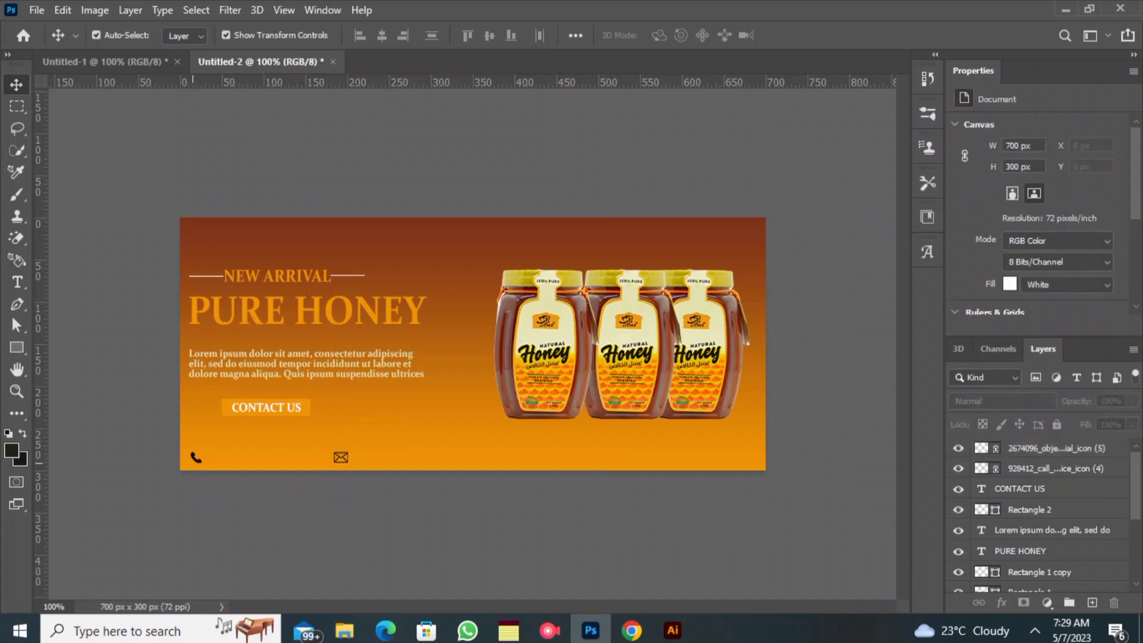
# - Apply a Color Overlay effect to the small phone icon
pyautogui.click(196, 457)
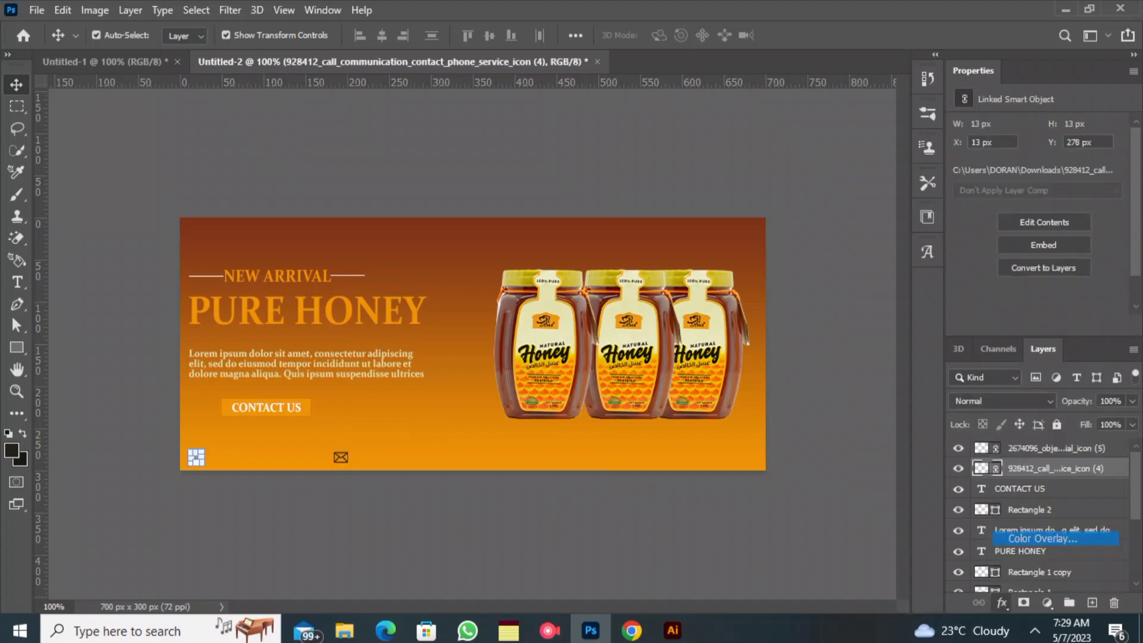
pyautogui.click(1042, 538)
pyautogui.press('Return')
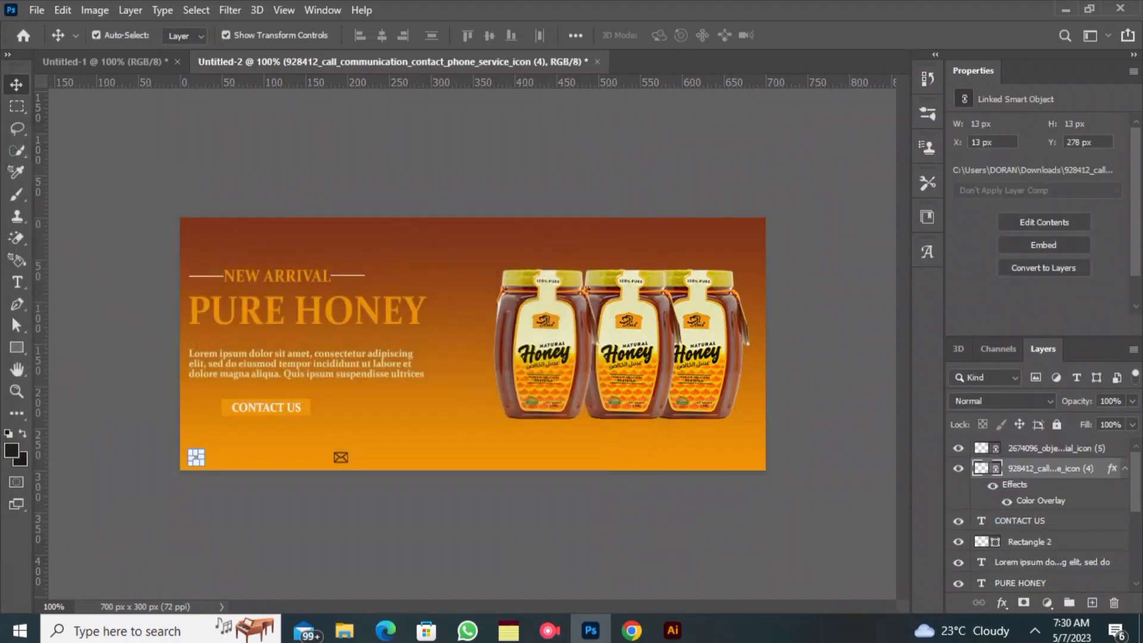
# - Apply a white Color Overlay effect in Screen mode at 100% opacity to the small envelope icon
pyautogui.click(1051, 448)
pyautogui.click(1001, 603)
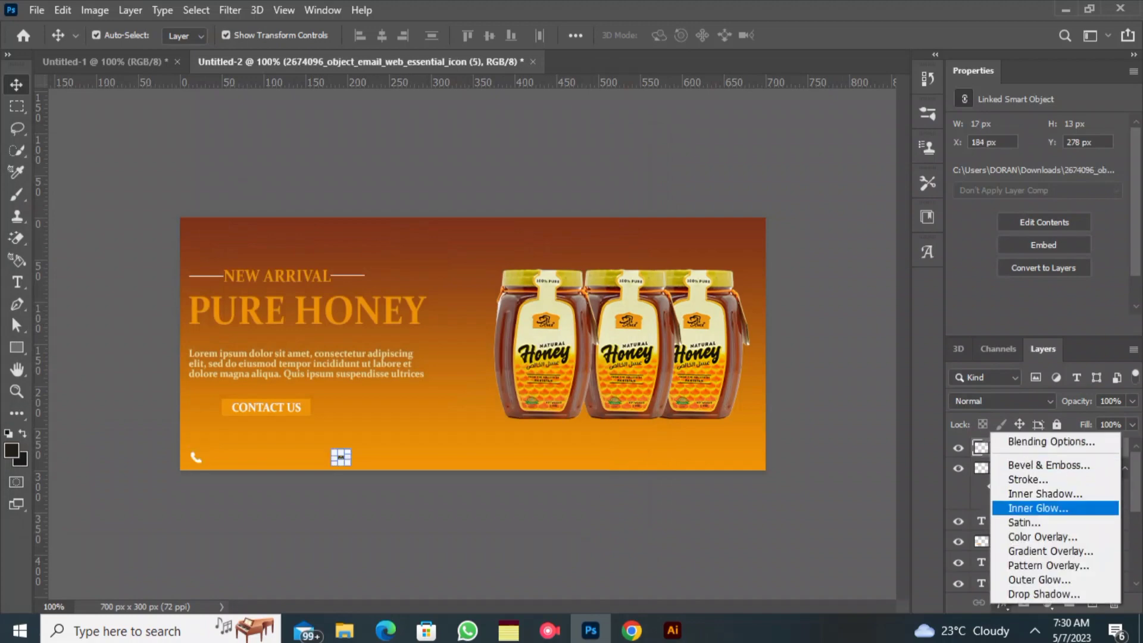
pyautogui.click(1042, 537)
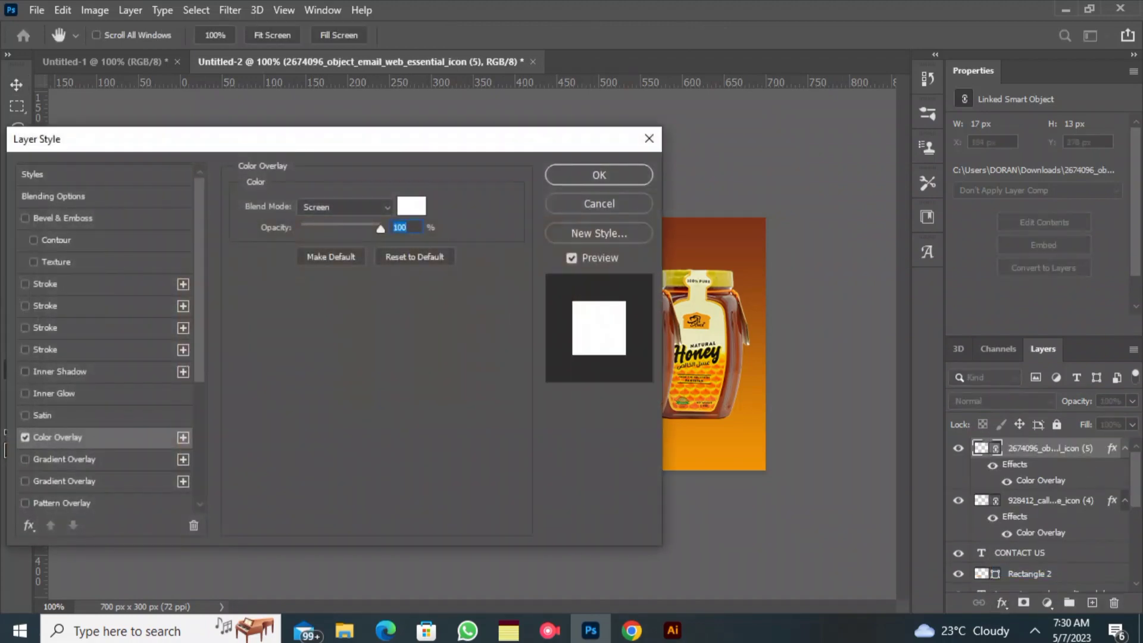
pyautogui.click(598, 175)
pyautogui.click(428, 169)
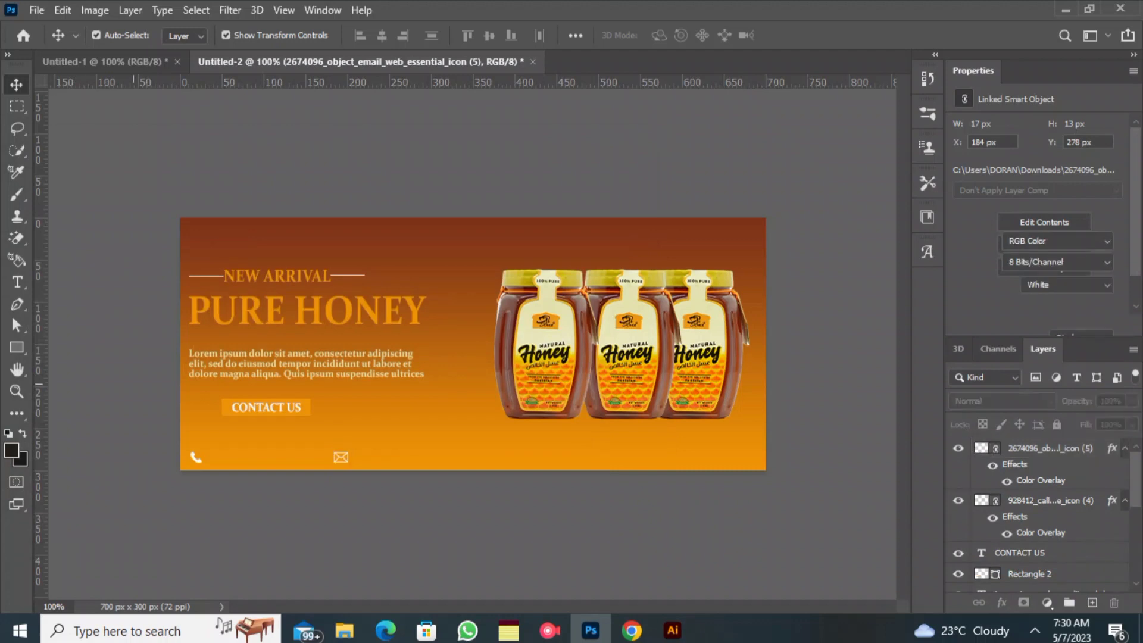
# - Add the contact phone number as white 12 pt Ebrima Bold text directly beside the phone icon
pyautogui.click(17, 282)
pyautogui.click(239, 457)
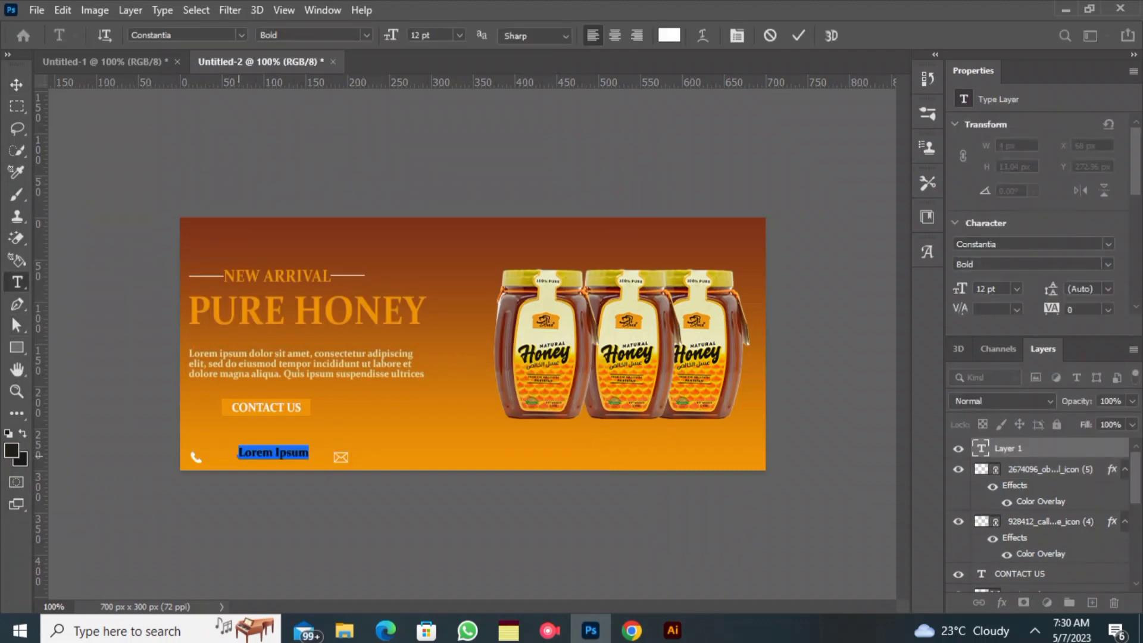
pyautogui.click(240, 454)
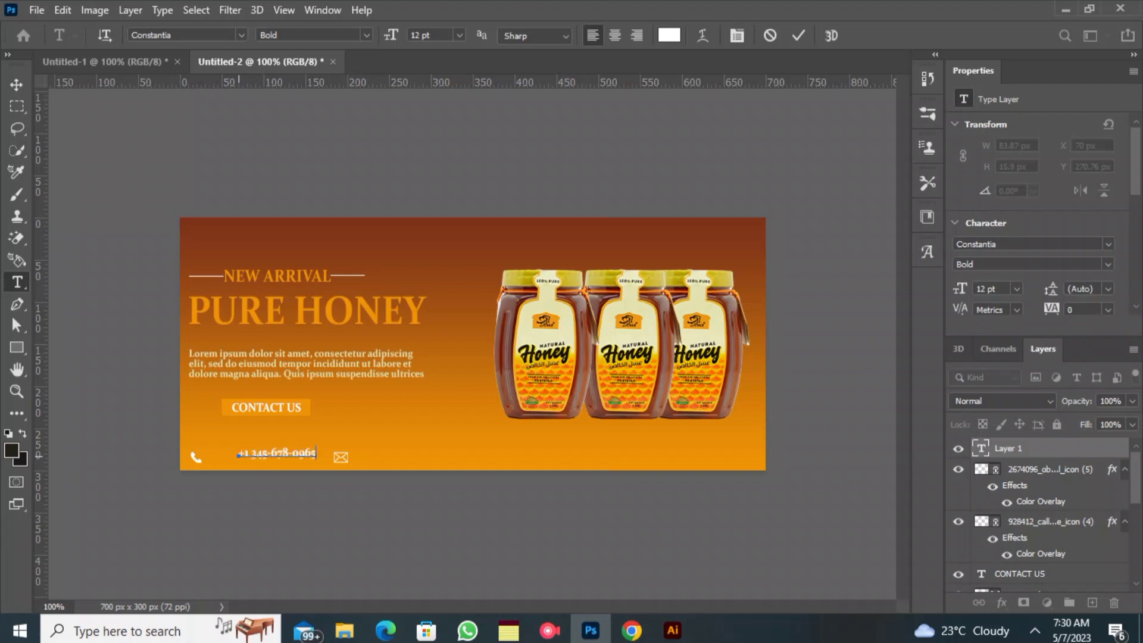
pyautogui.hotkey('ctrl', 'a')
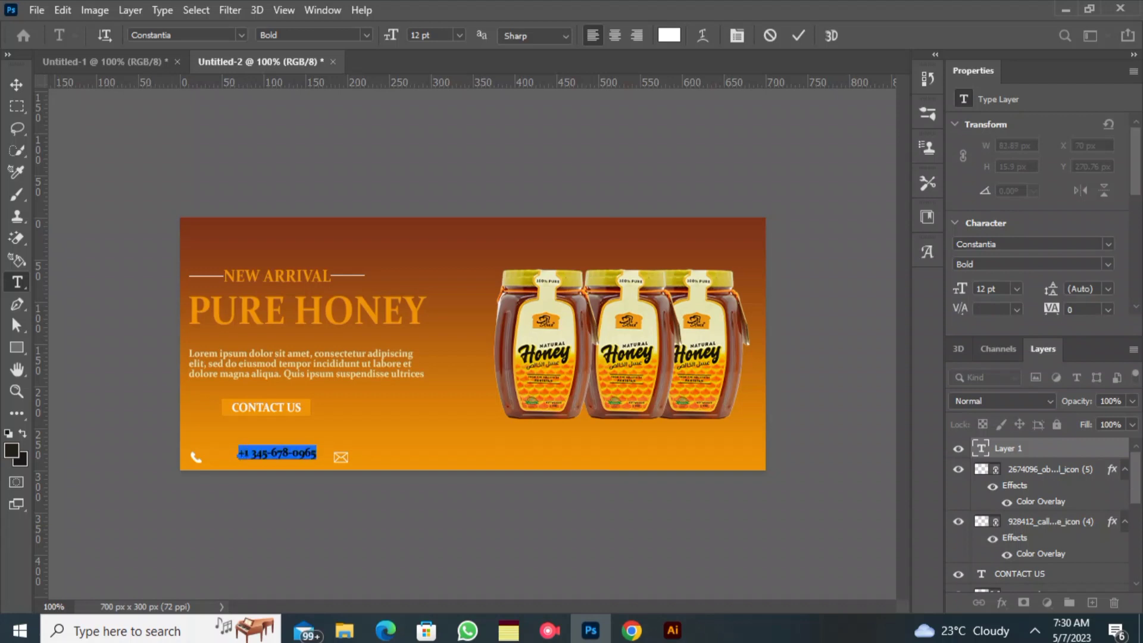
pyautogui.click(241, 35)
pyautogui.click(193, 103)
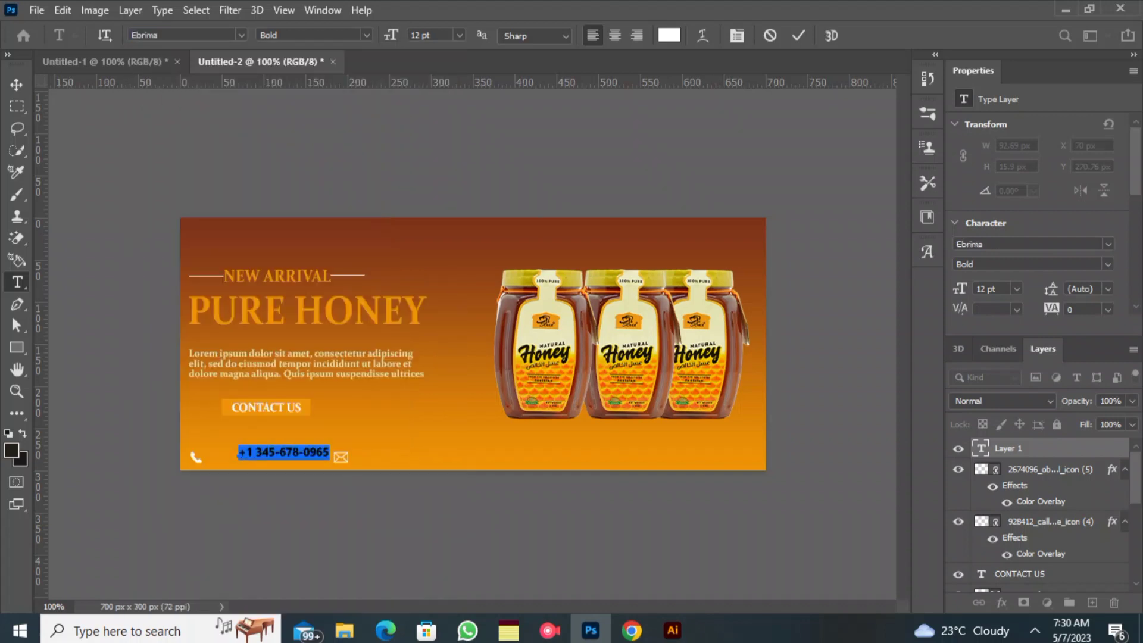
pyautogui.moveTo(265, 516); pyautogui.dragTo(229, 522)
pyautogui.hotkey('ctrl', 'Return')
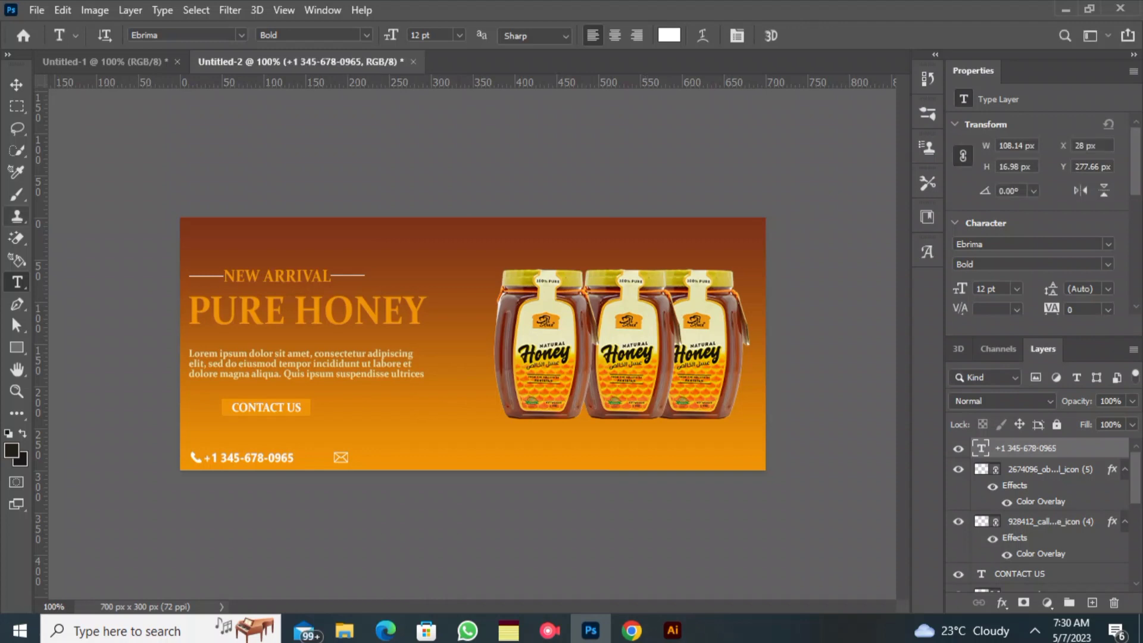
# - Add the contact e-mail address as white 12 pt Ebrima Regular text beside the envelope icon
pyautogui.click(367, 455)
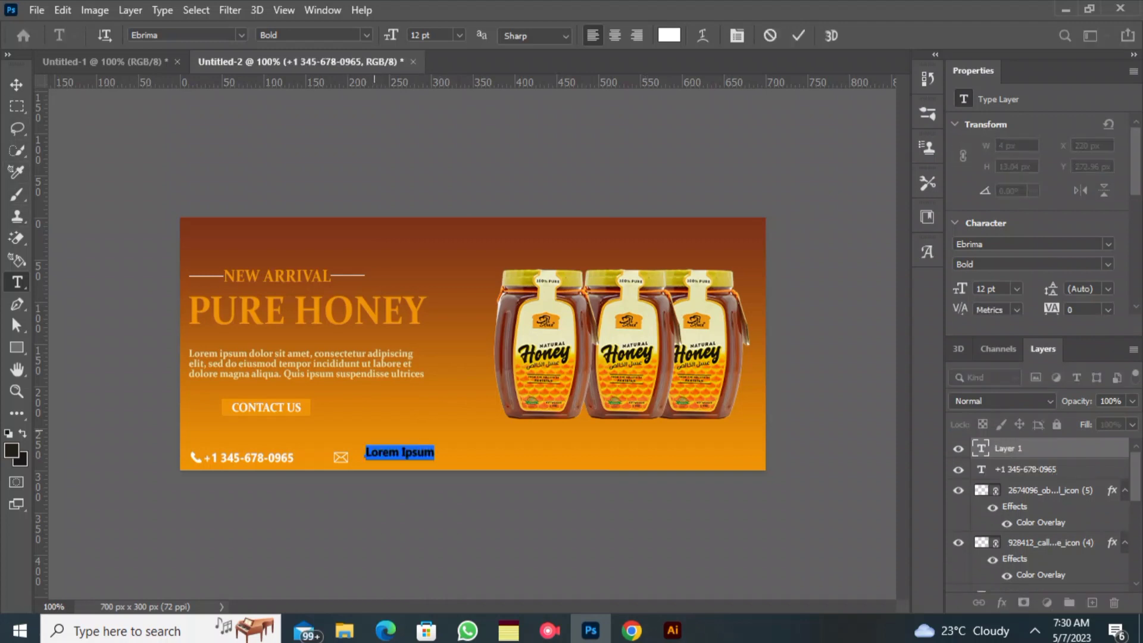
pyautogui.write('szh')
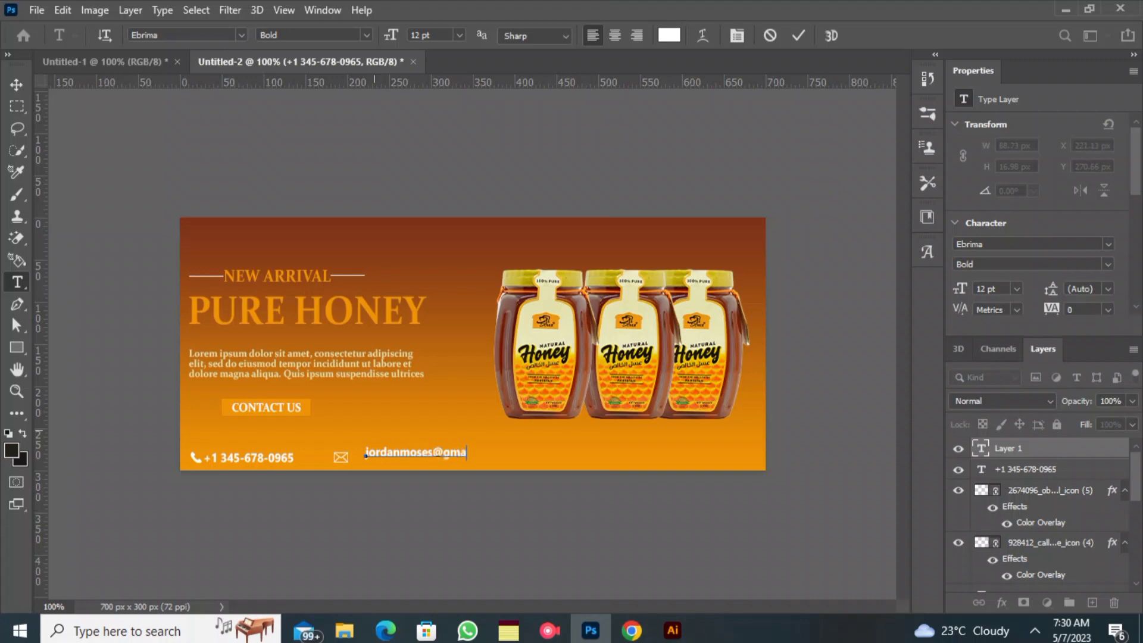
pyautogui.moveTo(400, 517); pyautogui.dragTo(393, 522)
pyautogui.moveTo(358, 459); pyautogui.dragTo(544, 458)
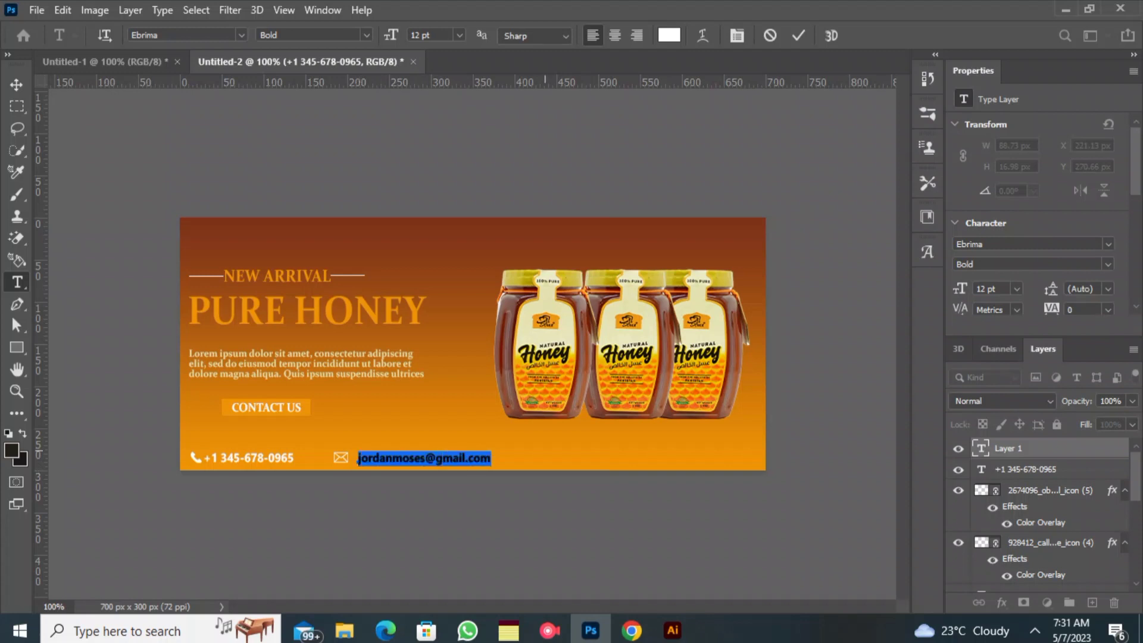
pyautogui.click(366, 36)
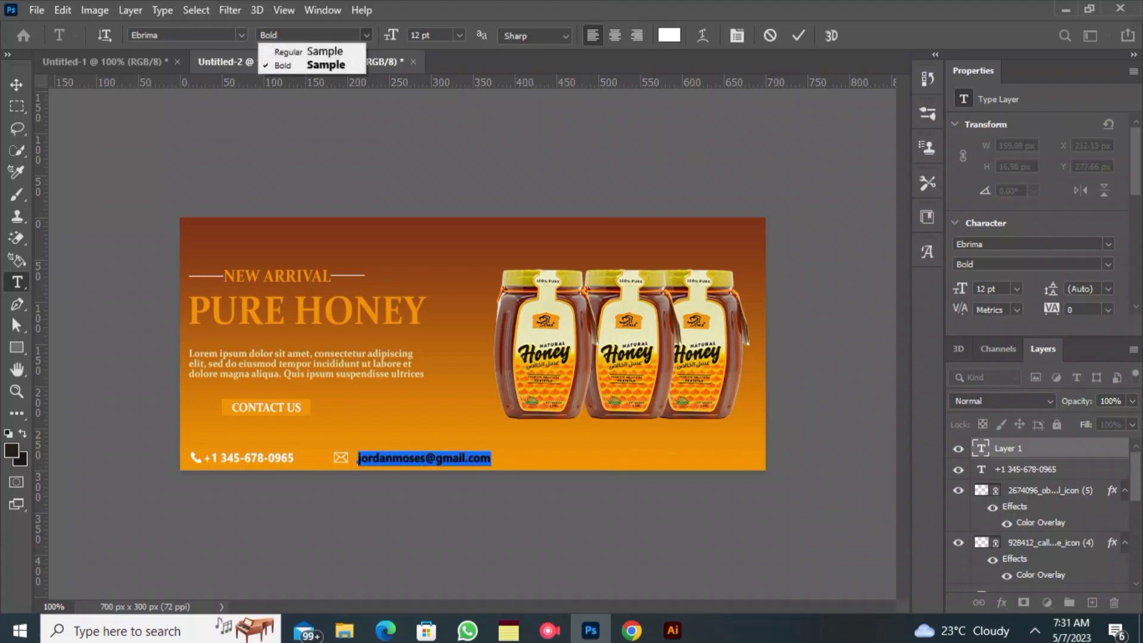
pyautogui.click(286, 52)
pyautogui.click(799, 35)
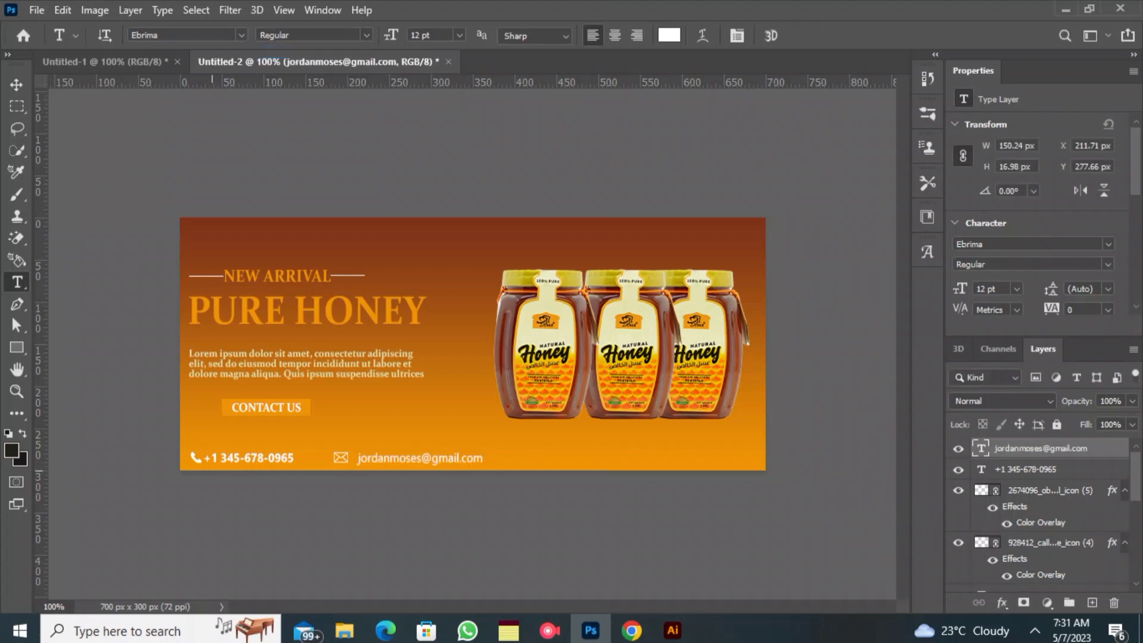
# - Set the phone number text's font style to Regular
pyautogui.moveTo(205, 459); pyautogui.dragTo(328, 462)
pyautogui.click(366, 35)
pyautogui.click(286, 51)
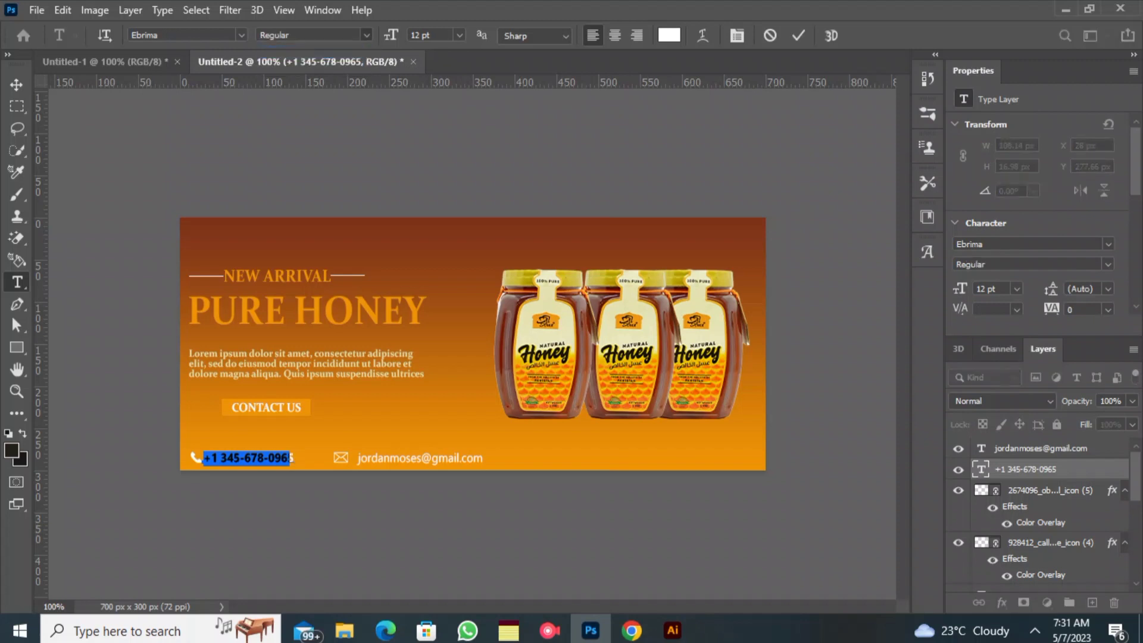
pyautogui.click(17, 84)
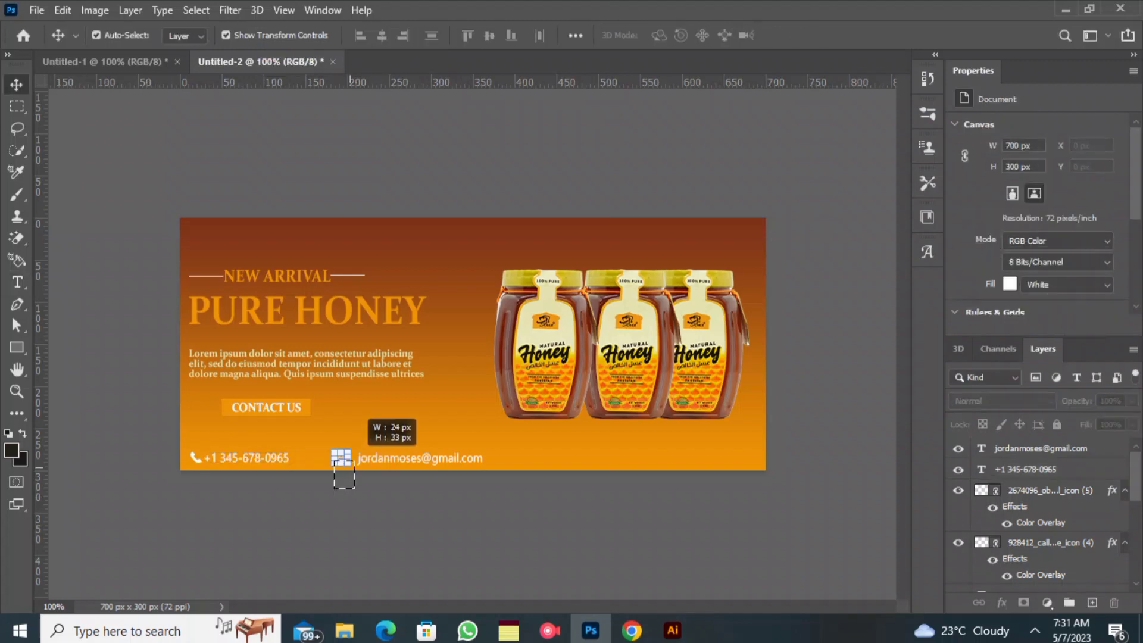
# - Shift the envelope icon and e-mail text closer to the phone number, and line the phone icon and number up with them
pyautogui.click(363, 458)
pyautogui.moveTo(363, 458); pyautogui.dragTo(338, 455)
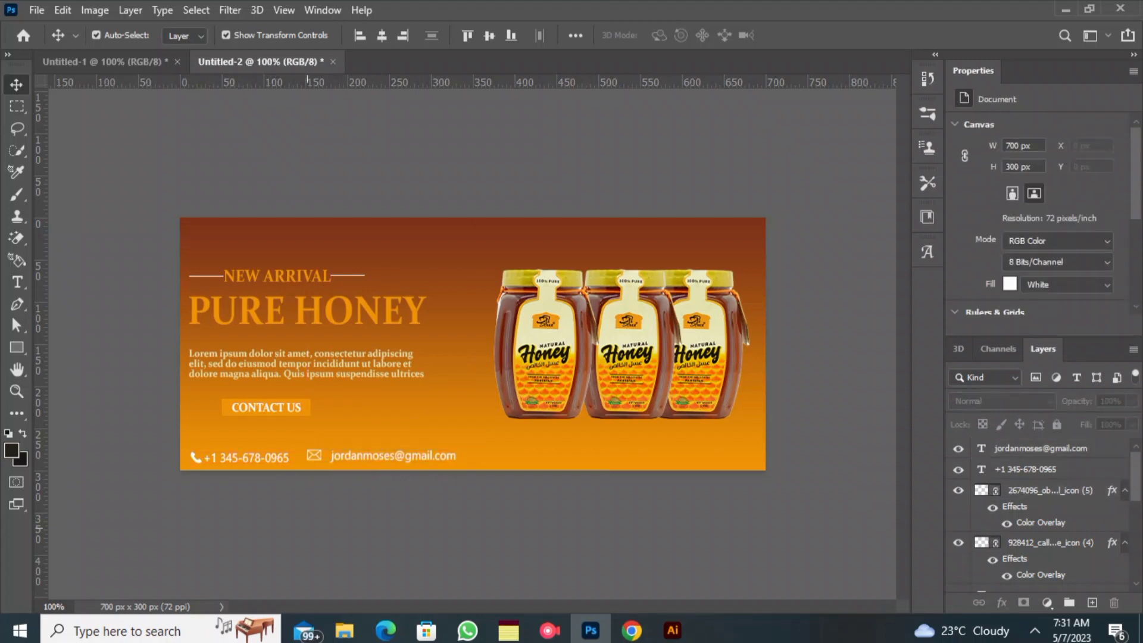
pyautogui.click(250, 457)
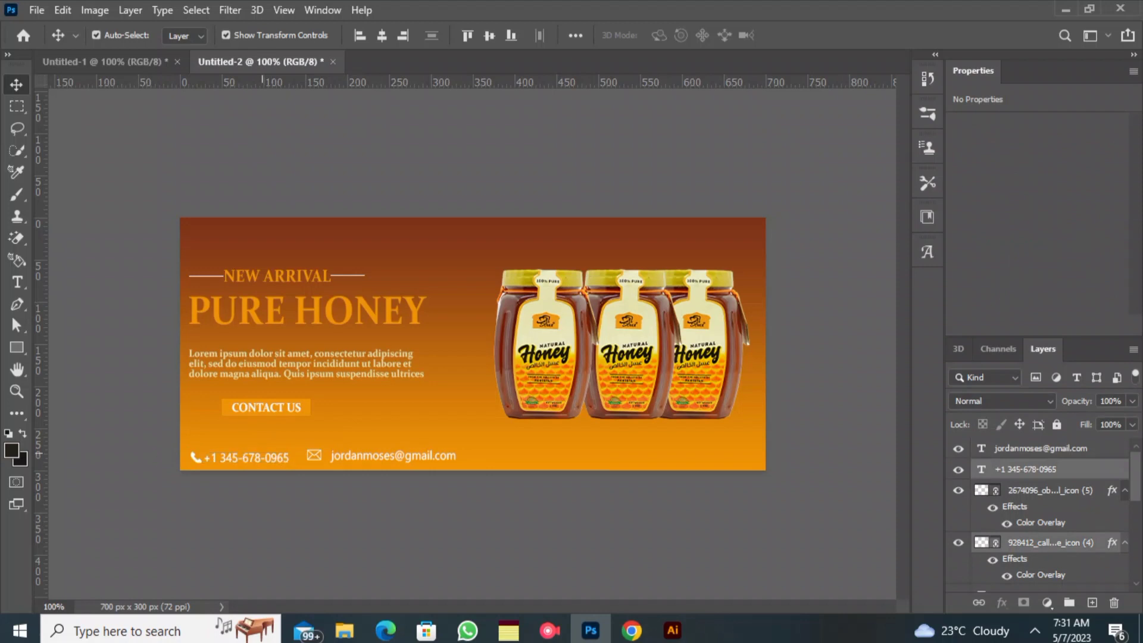
pyautogui.moveTo(250, 457); pyautogui.dragTo(347, 456)
pyautogui.click(481, 441)
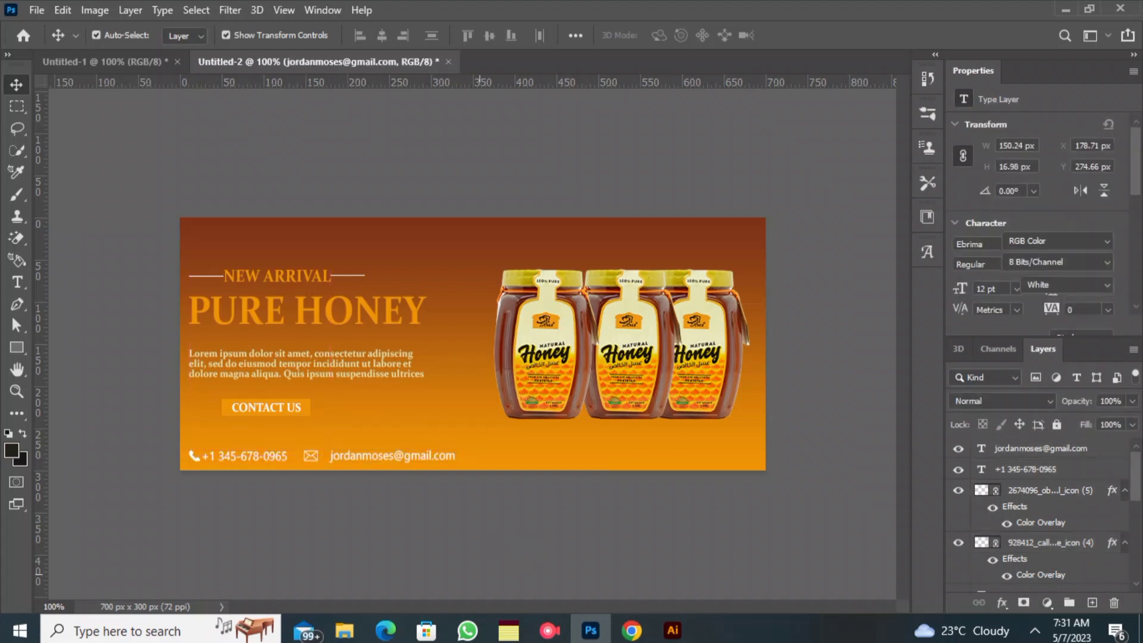
pyautogui.rightClick(481, 441)
pyautogui.press('Escape')
# - Place the LinkedIn icon image 1217106_linkedin_icon from Downloads as a linked object
pyautogui.click(36, 10)
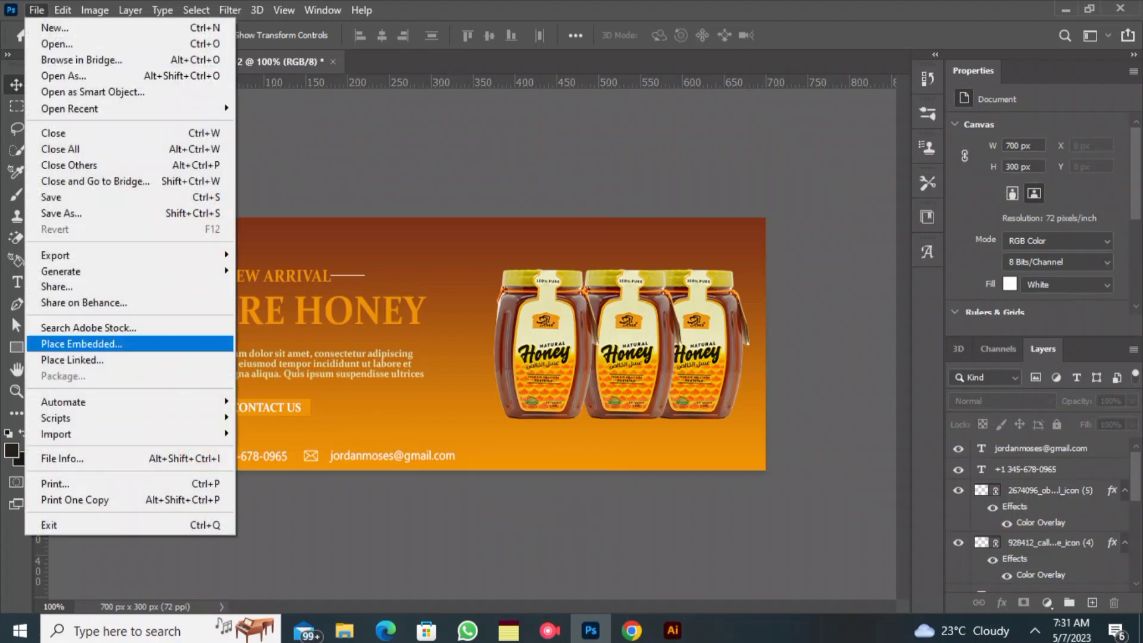
pyautogui.click(54, 359)
pyautogui.scroll(-10, 382, 352)
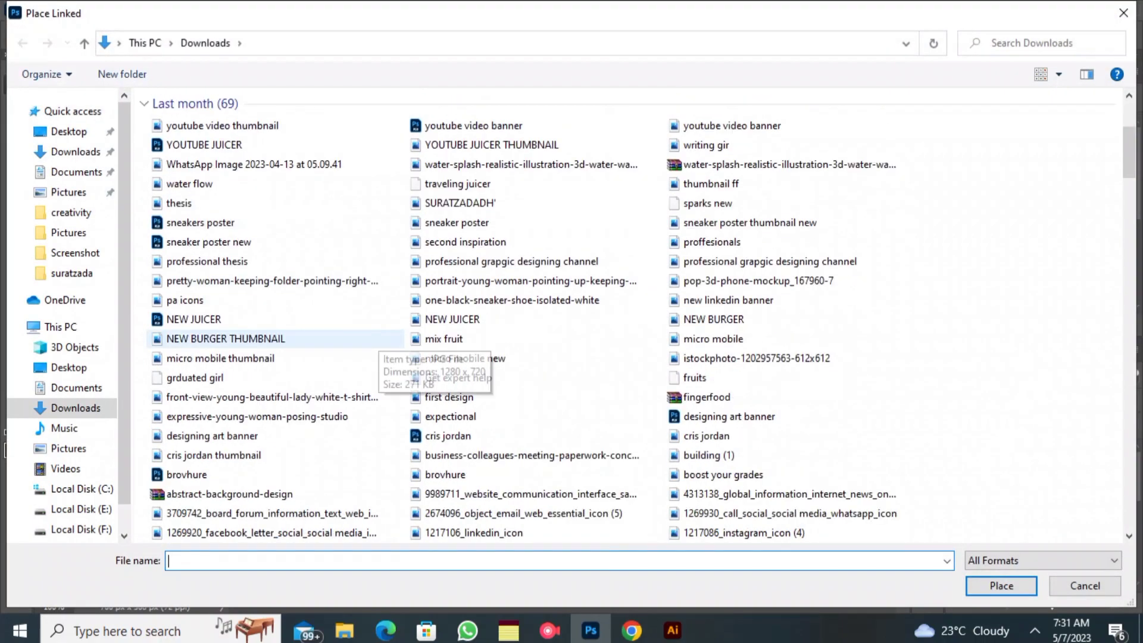
pyautogui.click(476, 357)
pyautogui.doubleClick(476, 357)
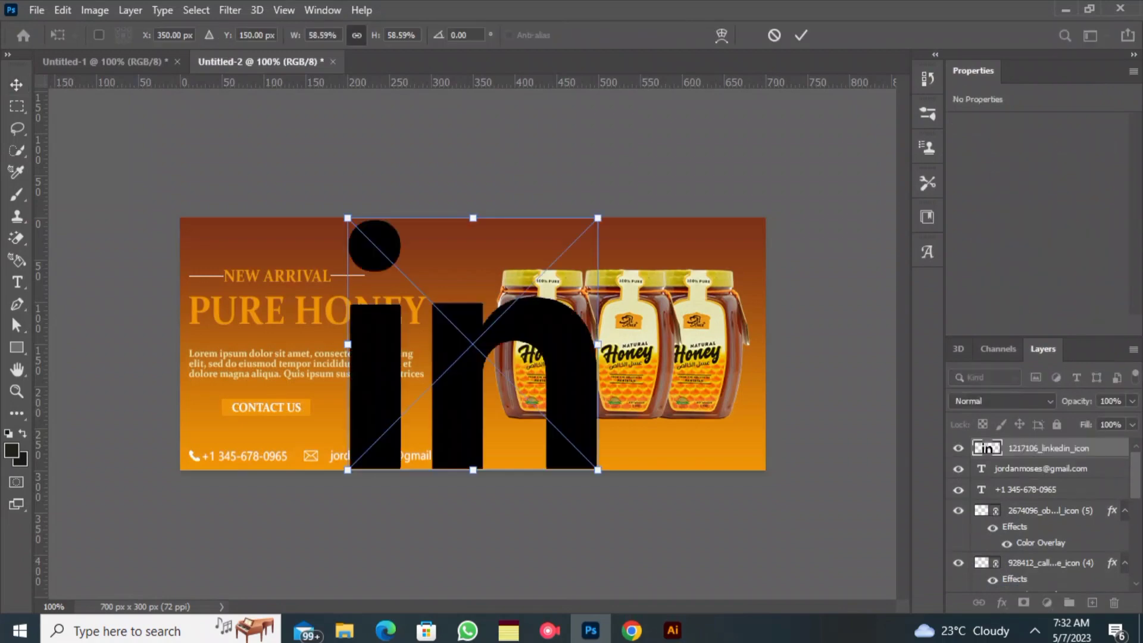
pyautogui.click(798, 35)
# - Place the Instagram icon image 1217086_instagram_icon (4) from Downloads as a linked object
pyautogui.click(37, 10)
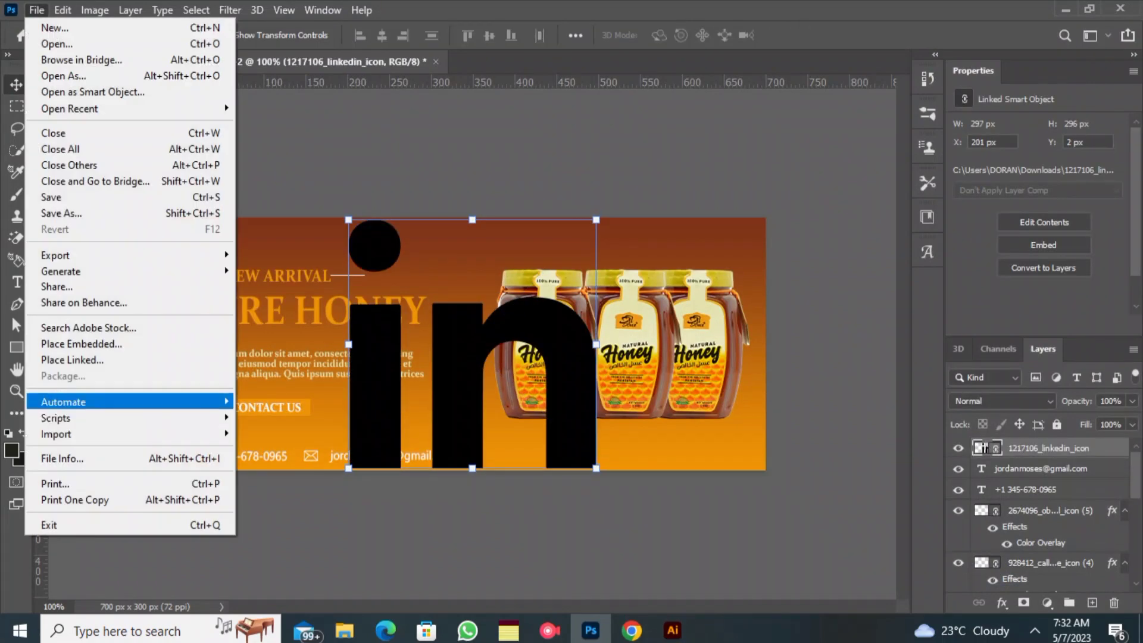
pyautogui.click(54, 359)
pyautogui.scroll(-5, 534, 382)
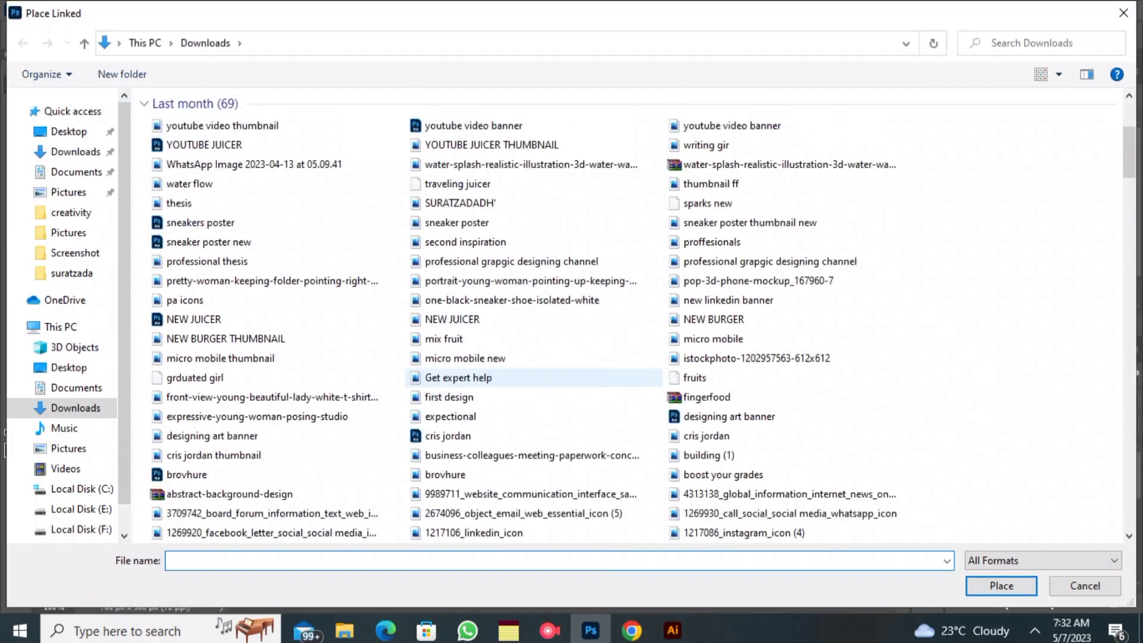
pyautogui.doubleClick(744, 468)
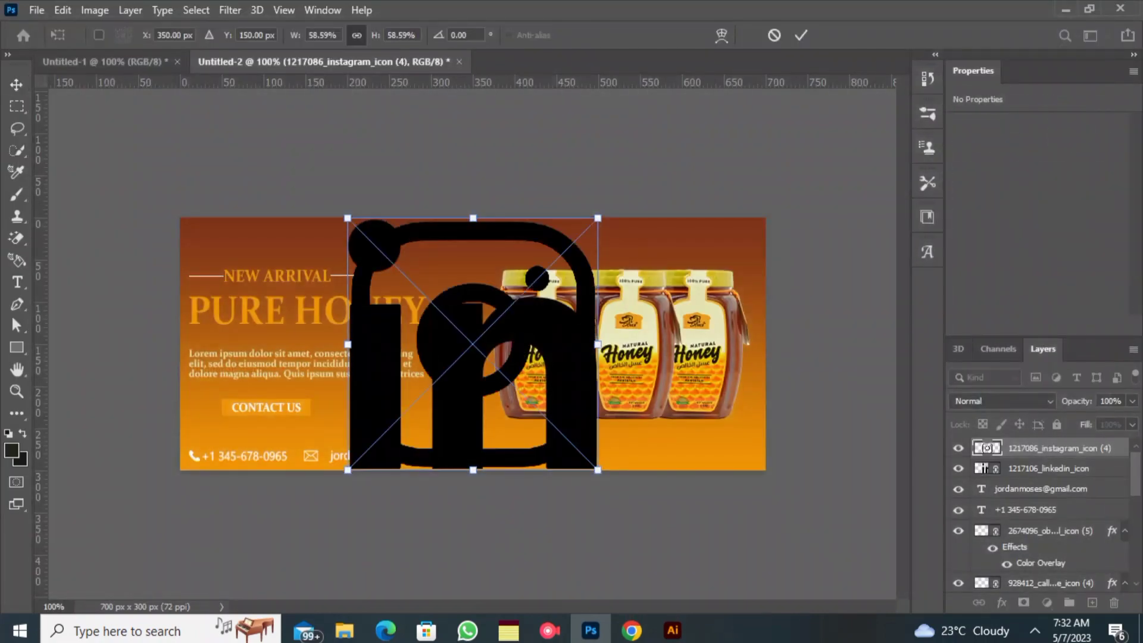
pyautogui.click(798, 34)
# - Place the Facebook icon image 1269920_facebook_letter_social_social media_icon (2) from Downloads as a linked object
pyautogui.click(37, 10)
pyautogui.click(71, 359)
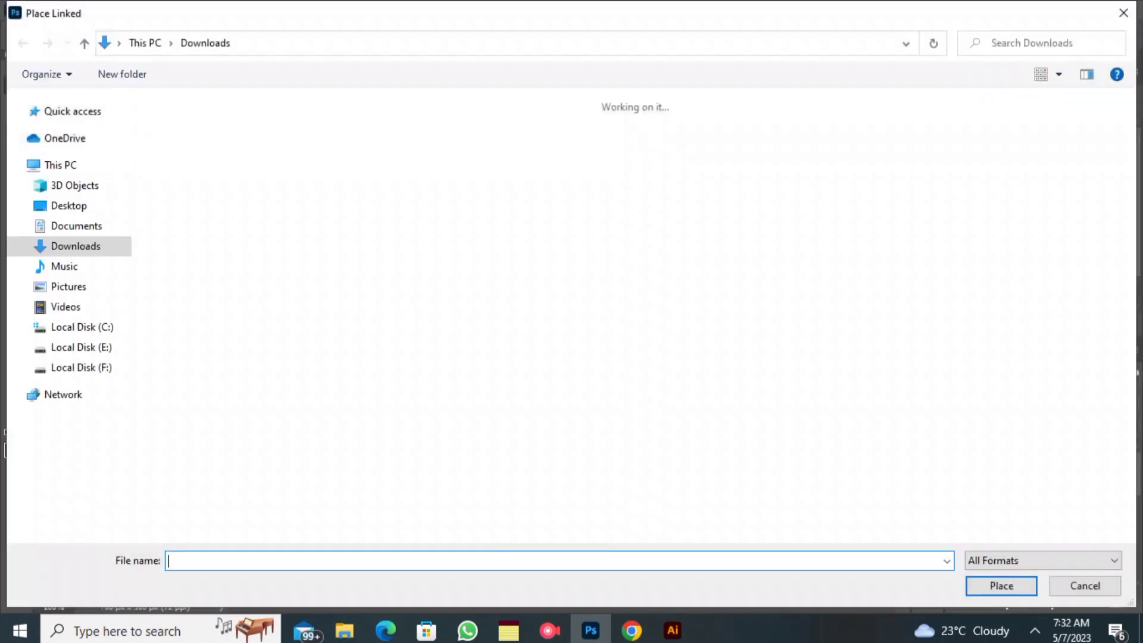
pyautogui.scroll(-10, 268, 375)
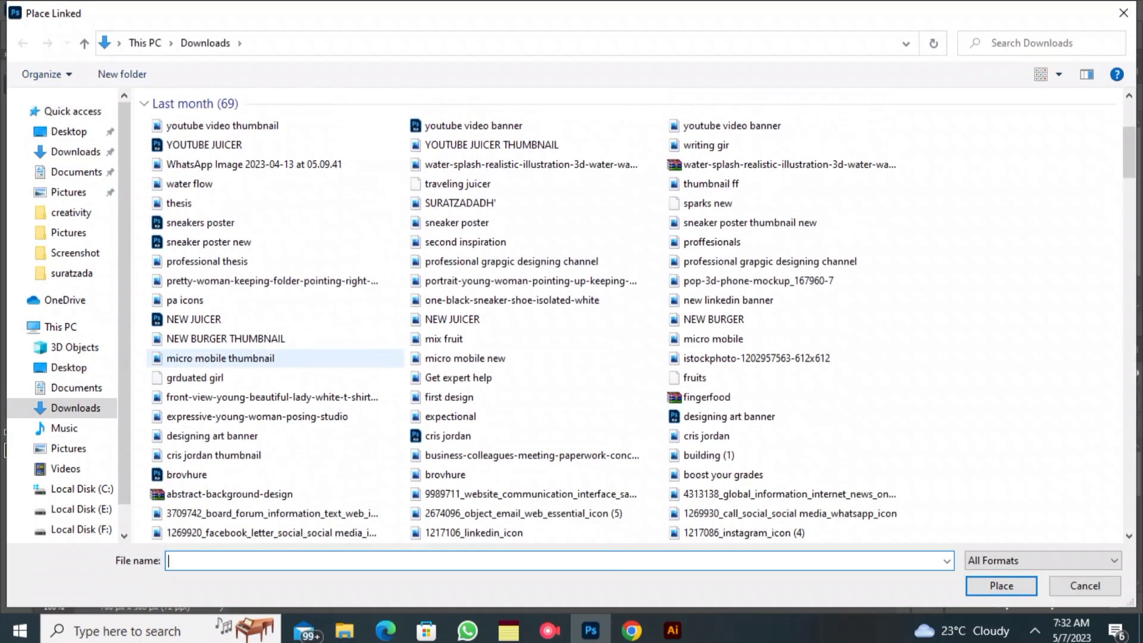
pyautogui.scroll(5, 268, 375)
pyautogui.doubleClick(270, 349)
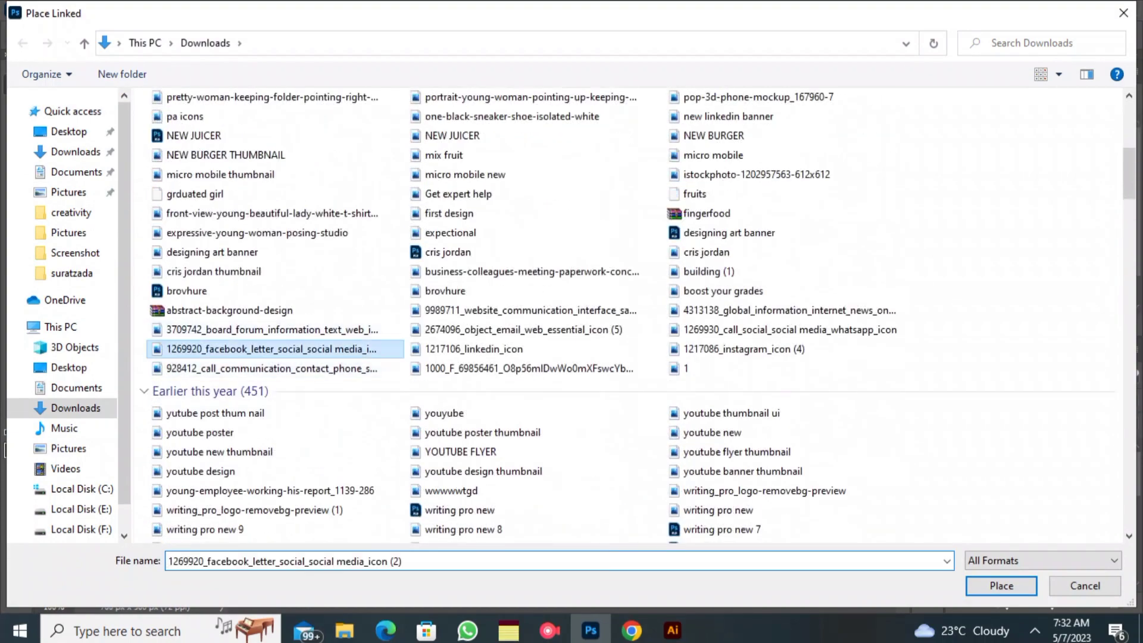
pyautogui.press('Return')
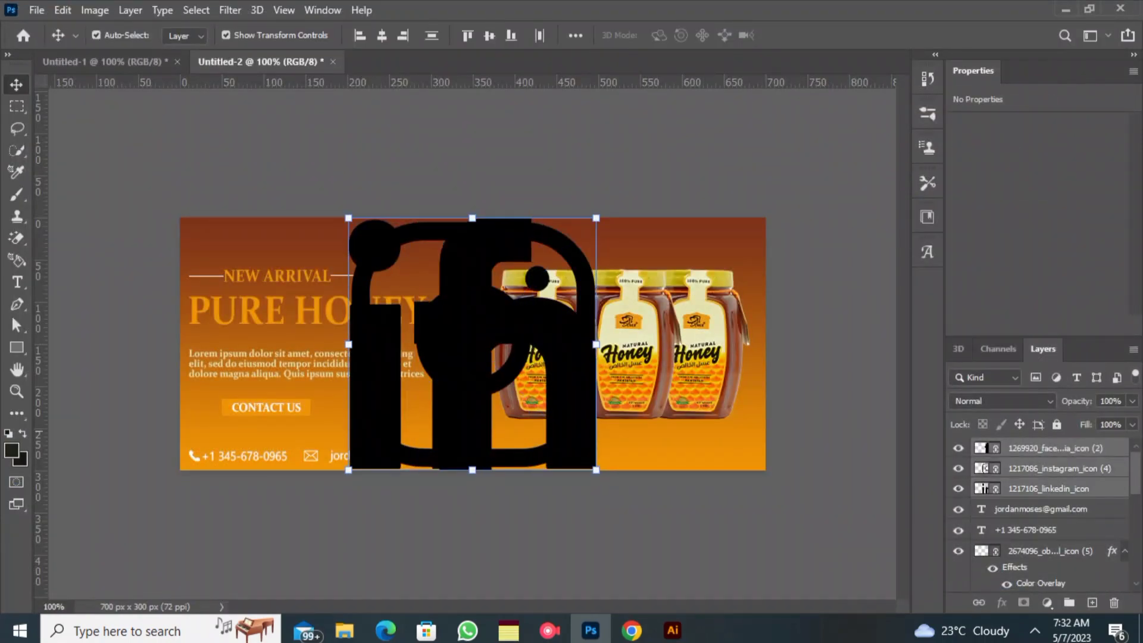
# - Shrink the three social media icons together to about 18 px high and move them to the banner's lower-right corner
pyautogui.moveTo(348, 218); pyautogui.dragTo(743, 453)
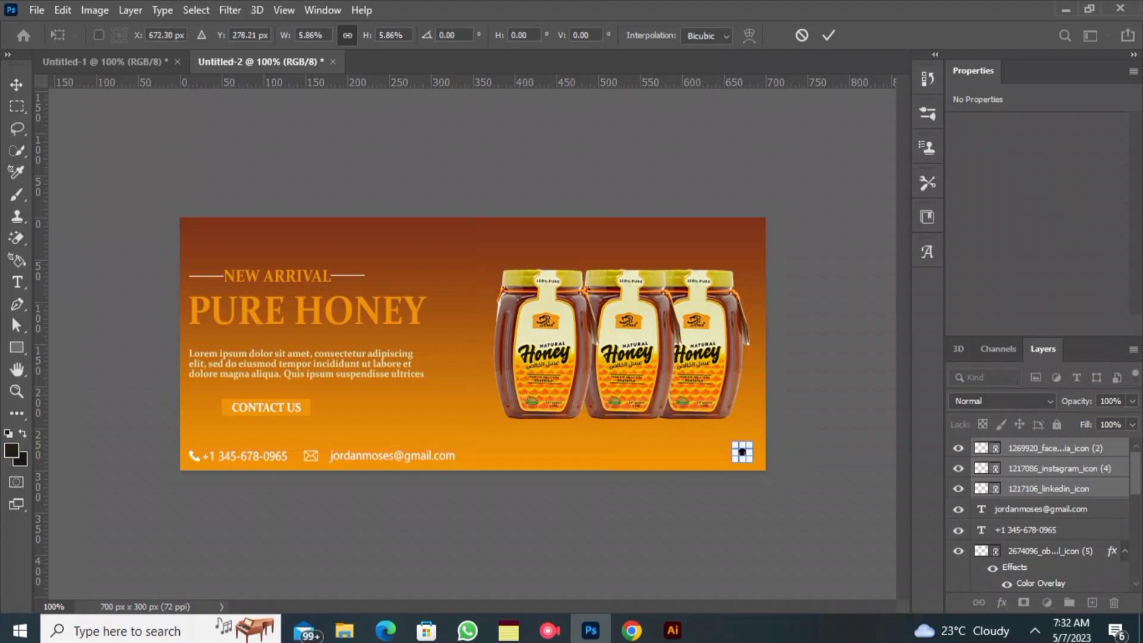
pyautogui.press('Return')
# - Apply a white Color Overlay effect in Screen mode at 100% opacity to the Facebook icon
pyautogui.click(743, 451)
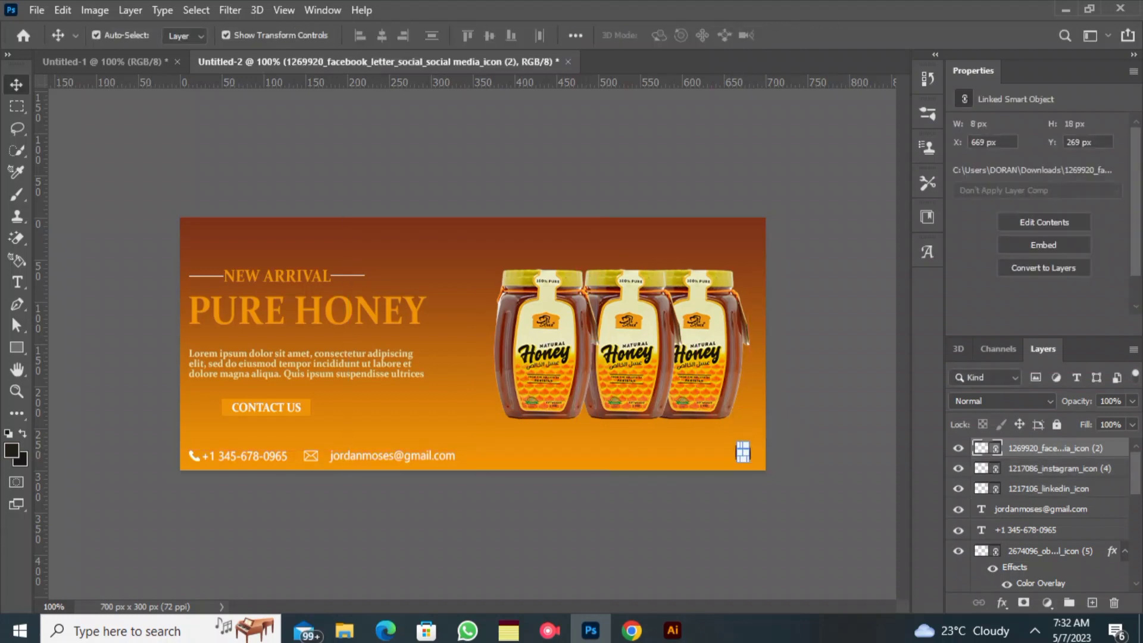
pyautogui.click(1002, 603)
pyautogui.click(1040, 538)
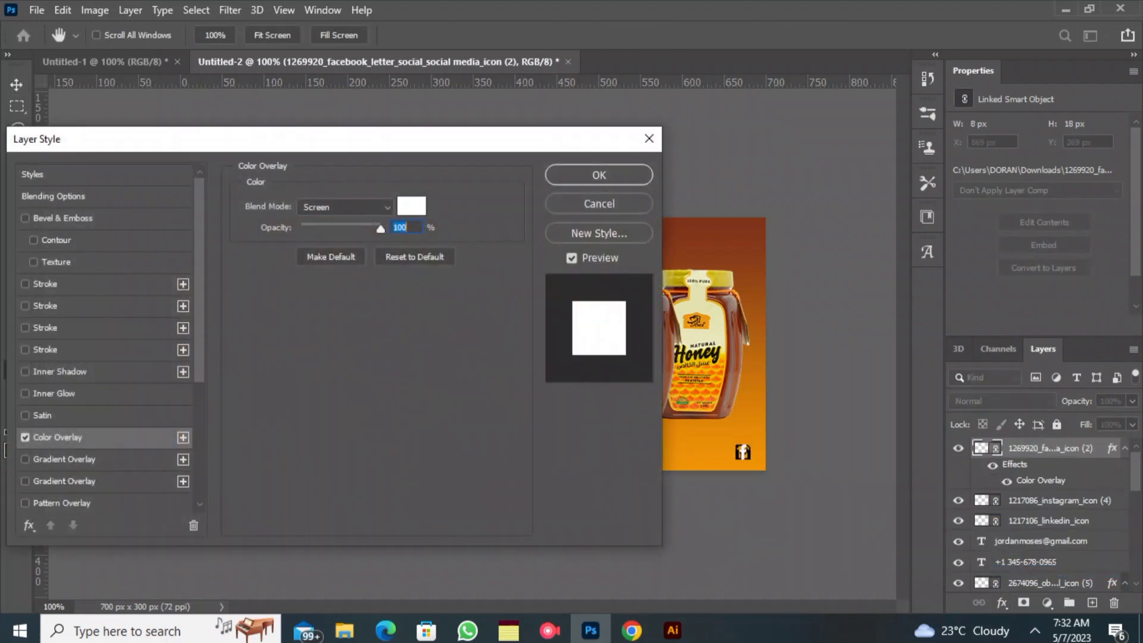
pyautogui.click(598, 175)
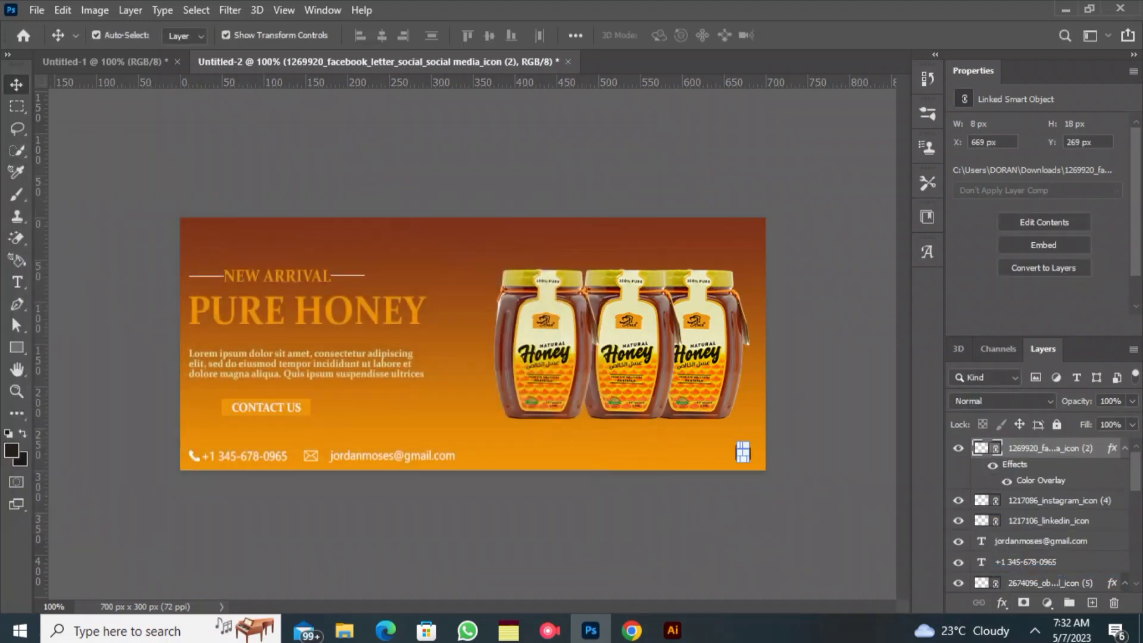
# - Apply a white Color Overlay effect in Screen mode at 100% opacity to the Instagram icon
pyautogui.click(1060, 501)
pyautogui.click(1002, 603)
pyautogui.click(1042, 530)
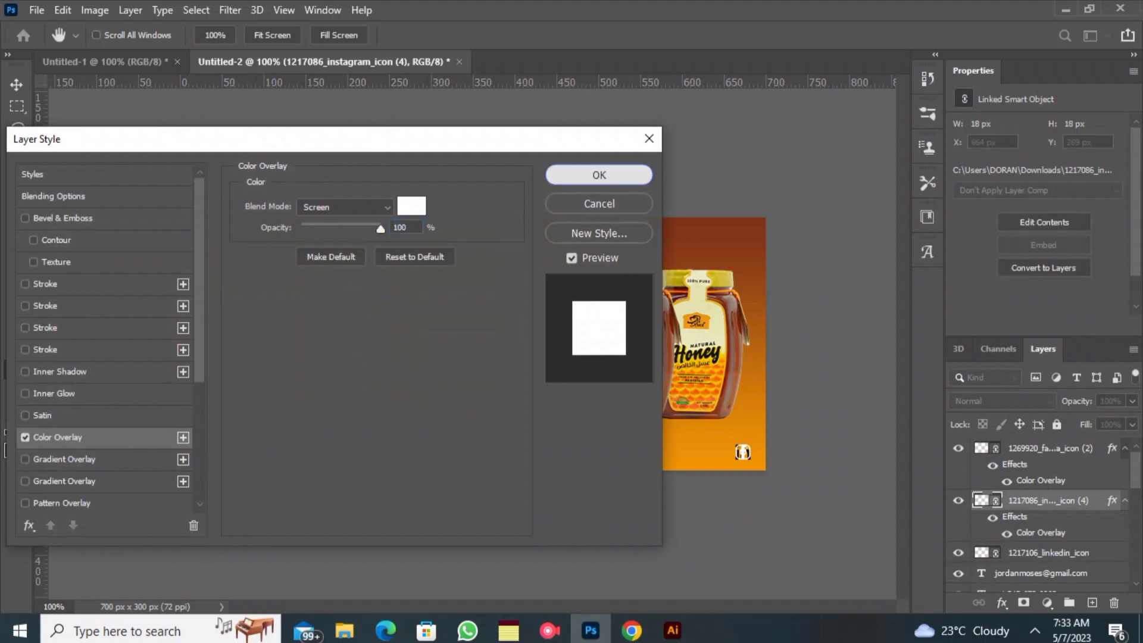
pyautogui.click(599, 175)
# - Apply a white Color Overlay effect in Screen mode at 100% opacity to the LinkedIn icon
pyautogui.click(1048, 552)
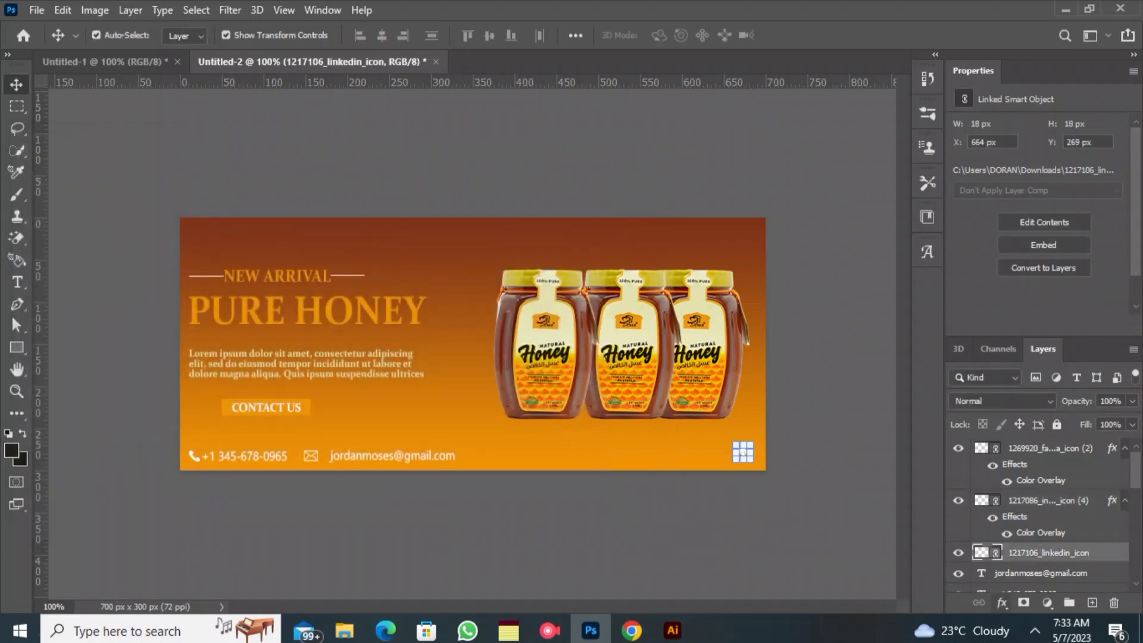
pyautogui.click(1002, 603)
pyautogui.click(1042, 533)
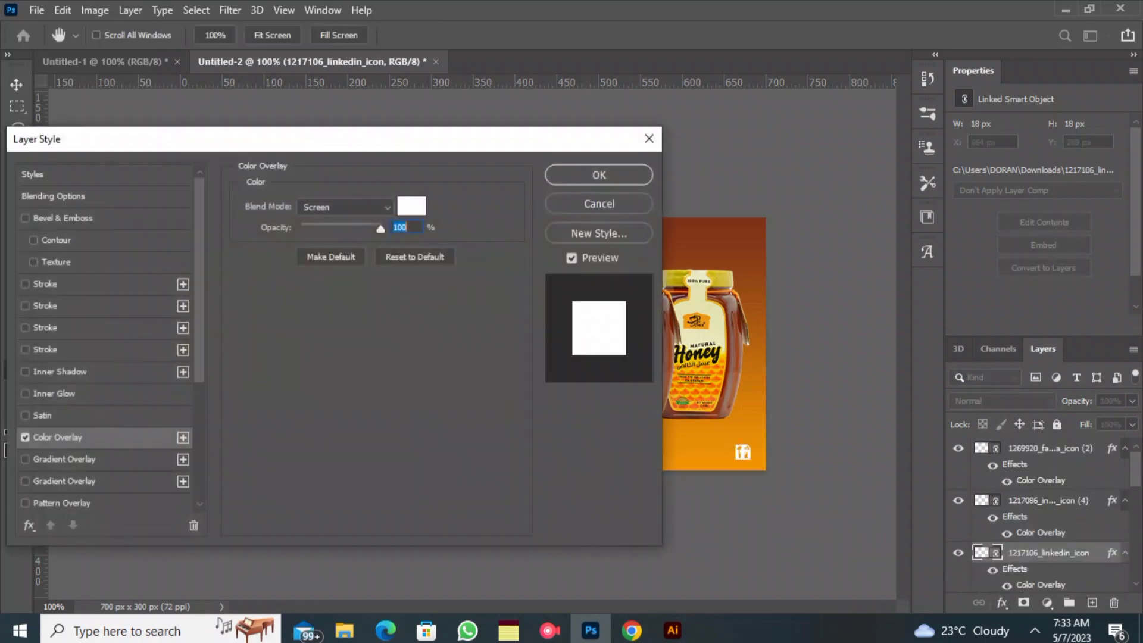
pyautogui.click(598, 175)
pyautogui.click(642, 172)
# - Spread the social icons in a row along the banner's lower-right edge, ordered Instagram, Facebook, LinkedIn, level with the contact details
pyautogui.moveTo(742, 452); pyautogui.dragTo(709, 454)
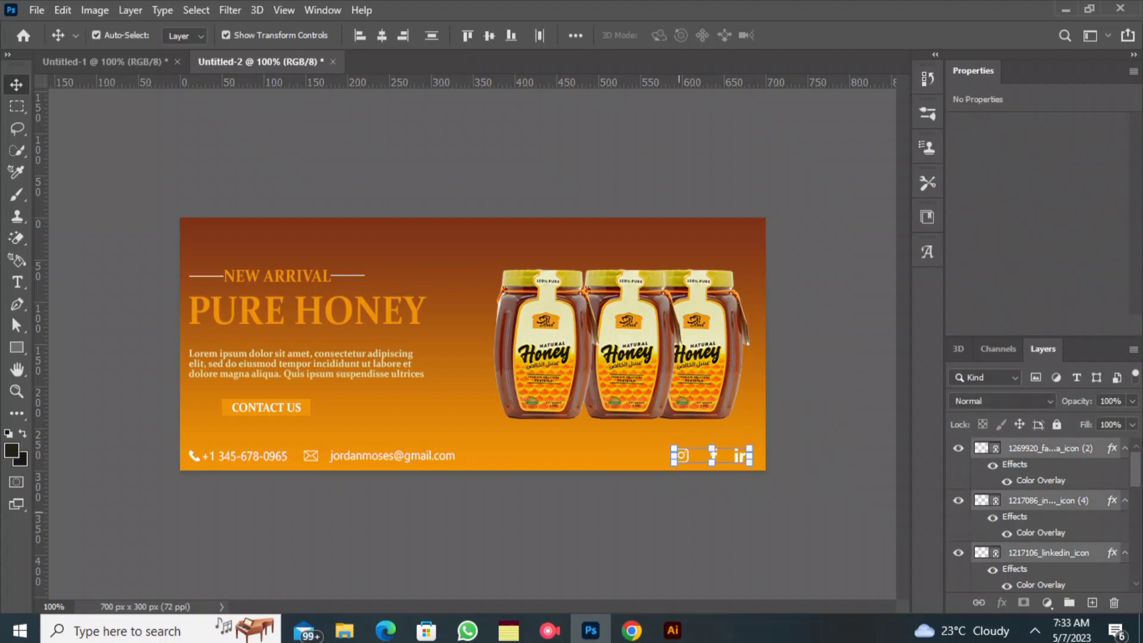
pyautogui.click(712, 510)
pyautogui.click(548, 631)
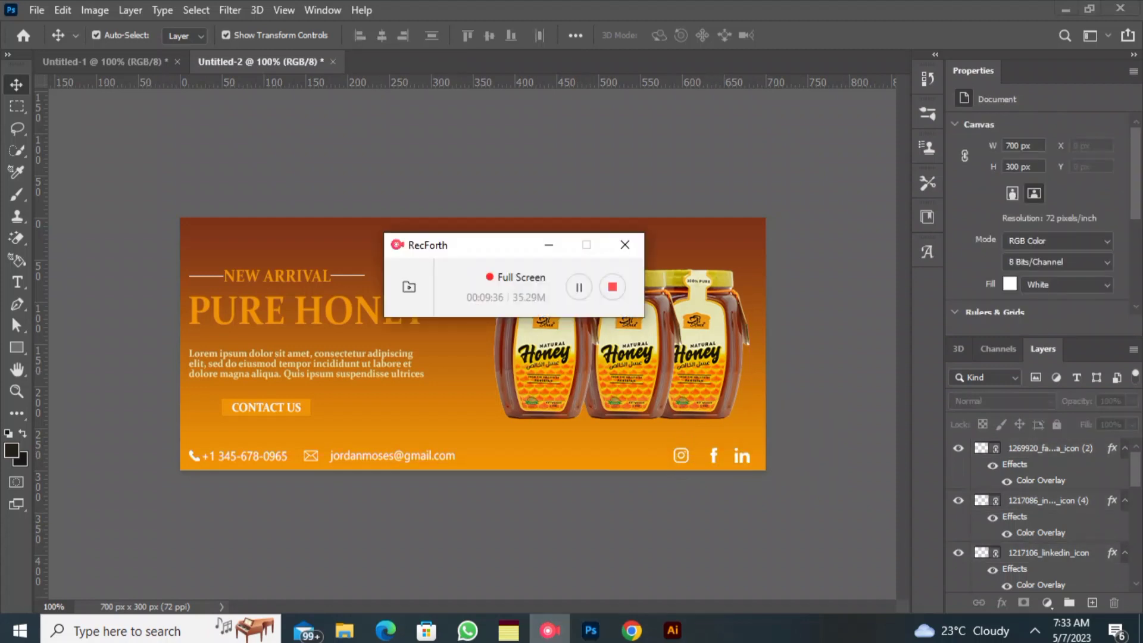